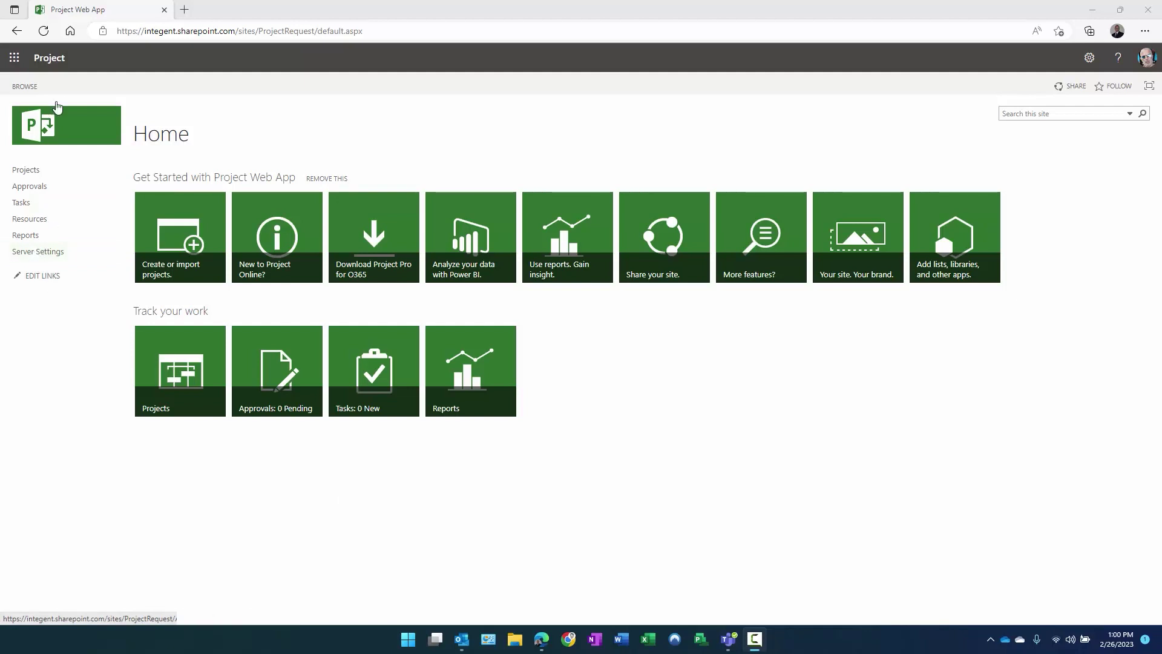
# - Go to the PWA Settings page from the site settings gear menu
pyautogui.moveTo(197, 138); pyautogui.dragTo(136, 133)
pyautogui.click(275, 135)
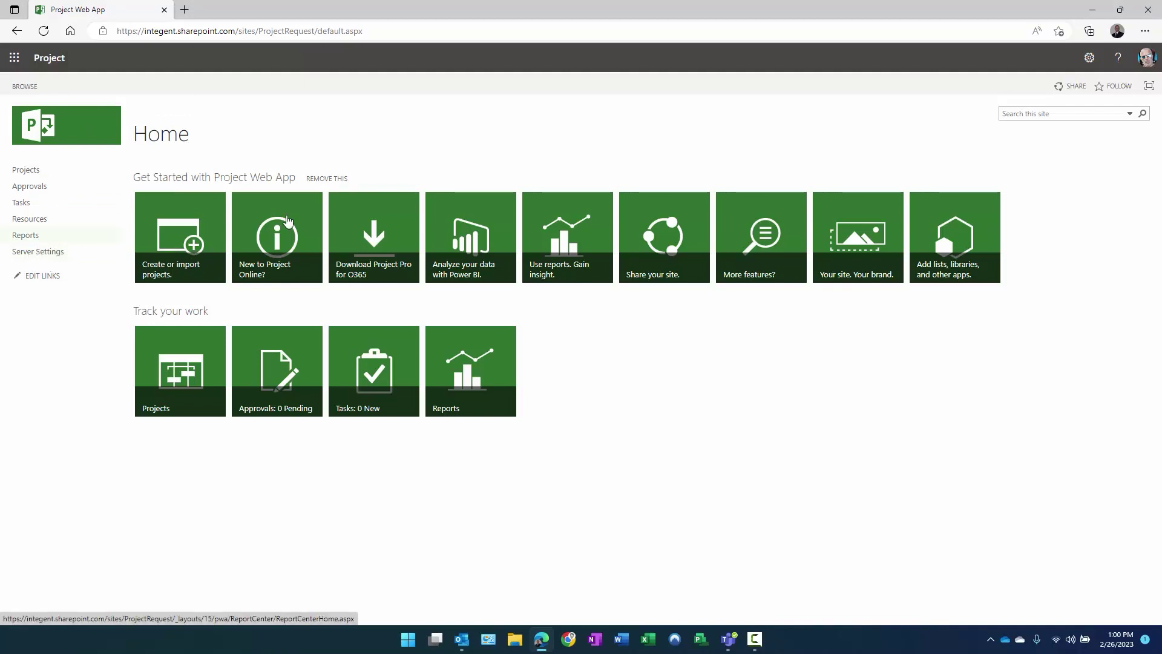
pyautogui.click(1089, 59)
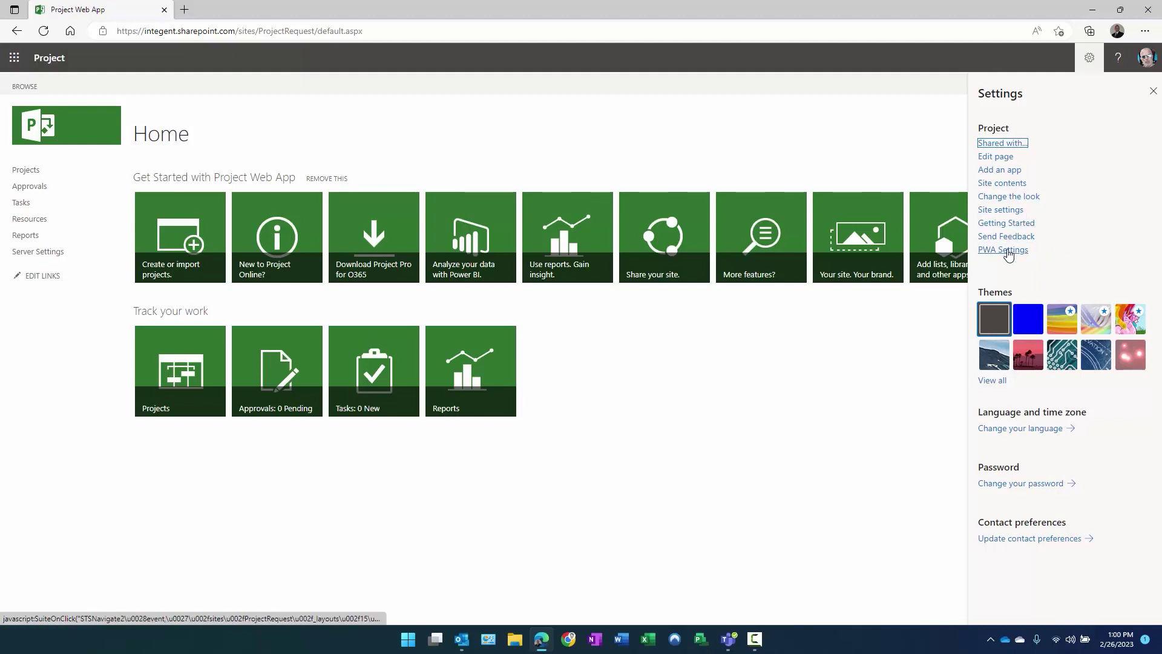
pyautogui.click(1003, 250)
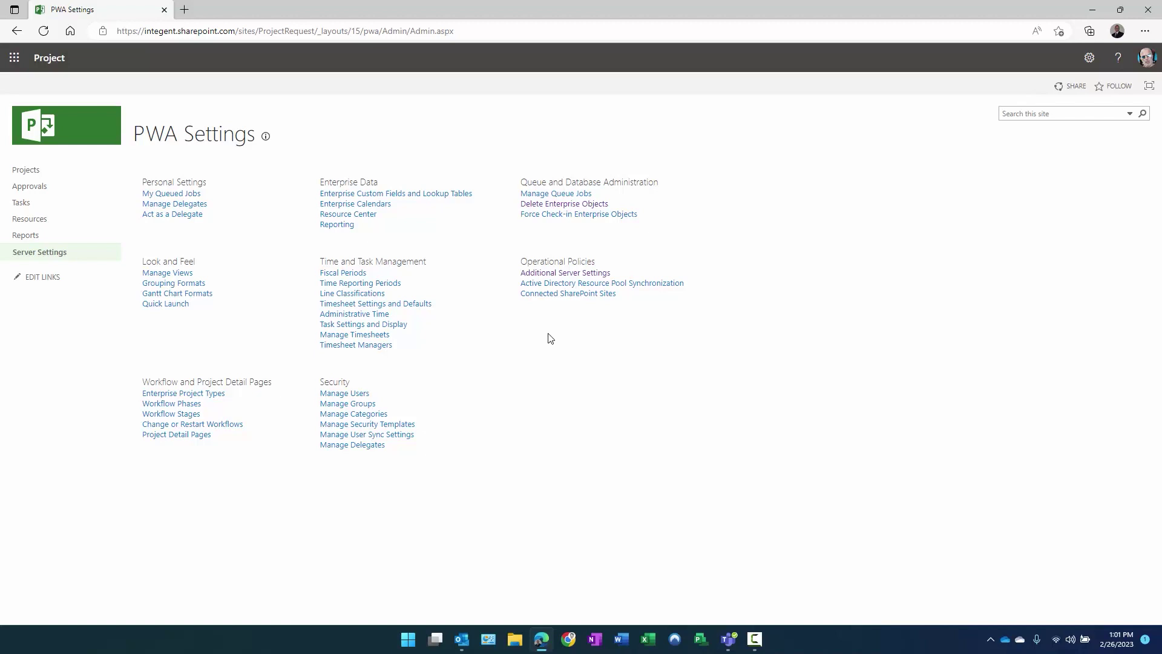
# - Check Turn on notifications in Additional Server Settings and save the change
pyautogui.click(563, 278)
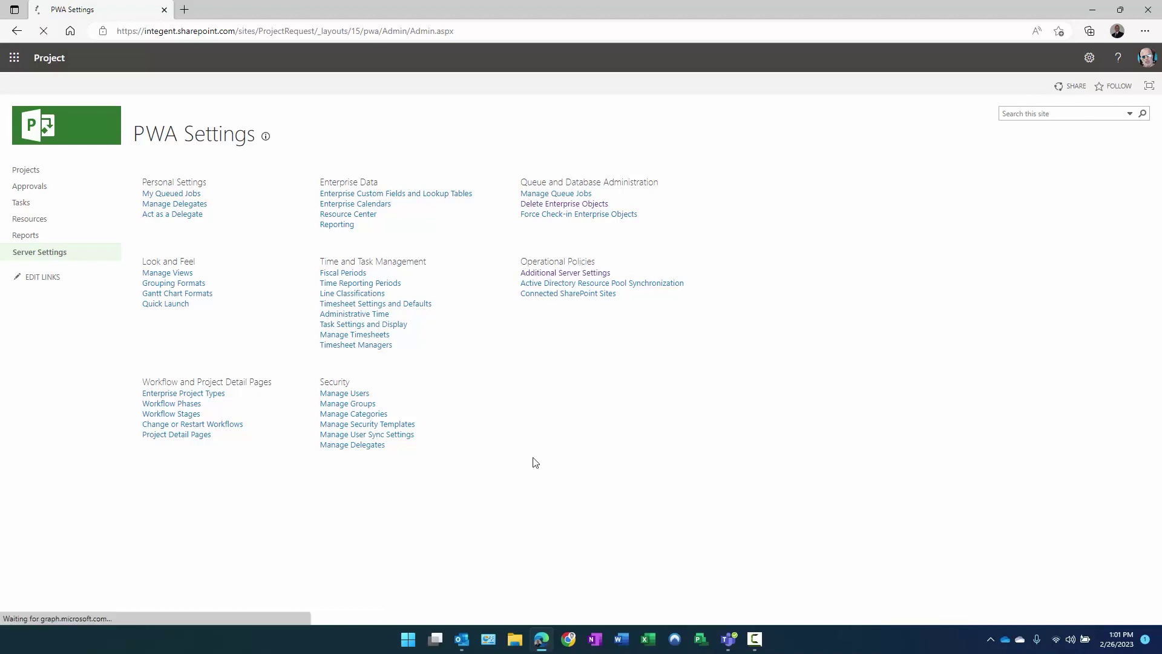
pyautogui.scroll(-2, 542, 462)
pyautogui.scroll(-5, 542, 462)
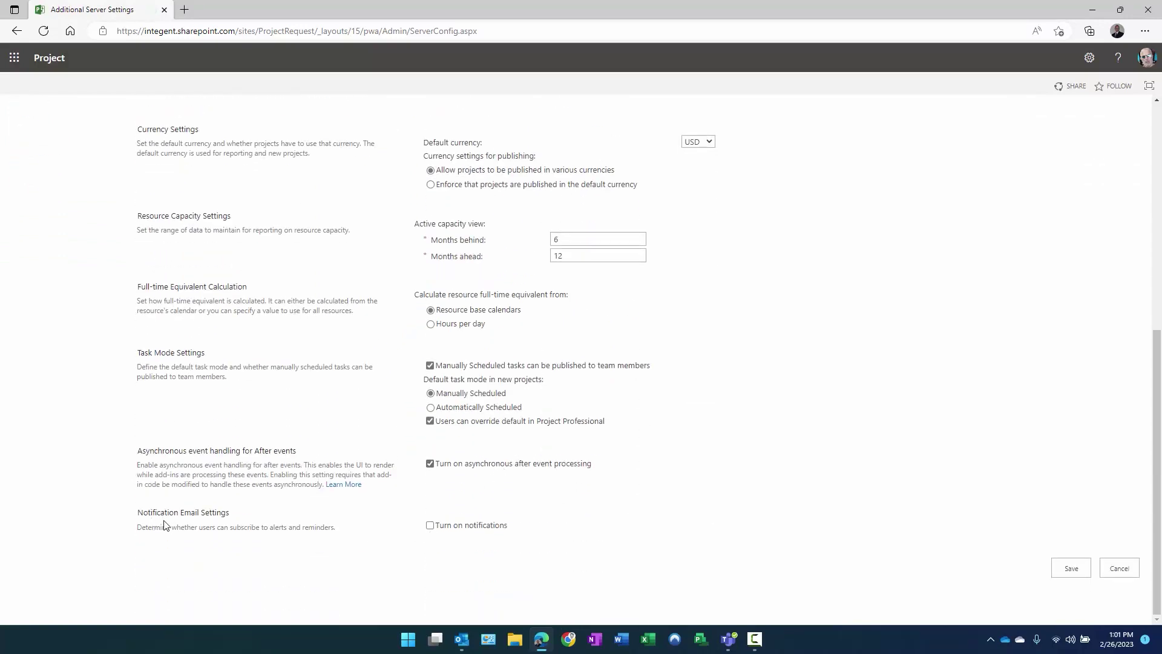
pyautogui.click(431, 527)
pyautogui.click(1070, 570)
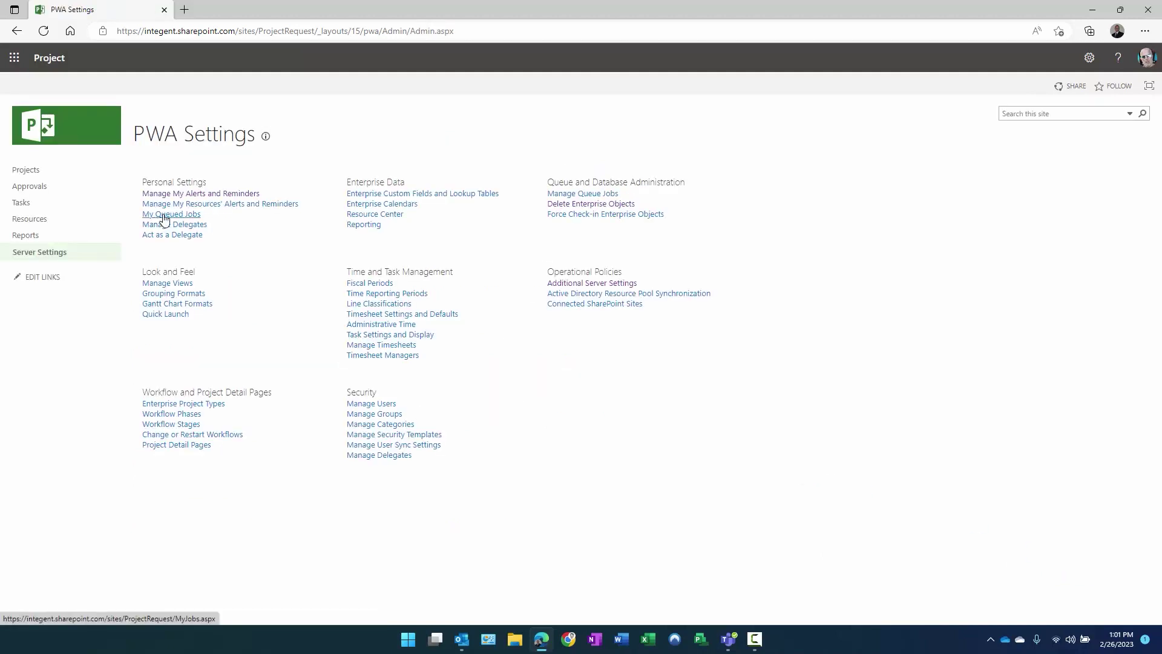
pyautogui.moveTo(210, 185); pyautogui.dragTo(141, 183)
# - Open Manage My Alerts and Reminders and look over its Tasks and Task Alerts sections
pyautogui.click(242, 172)
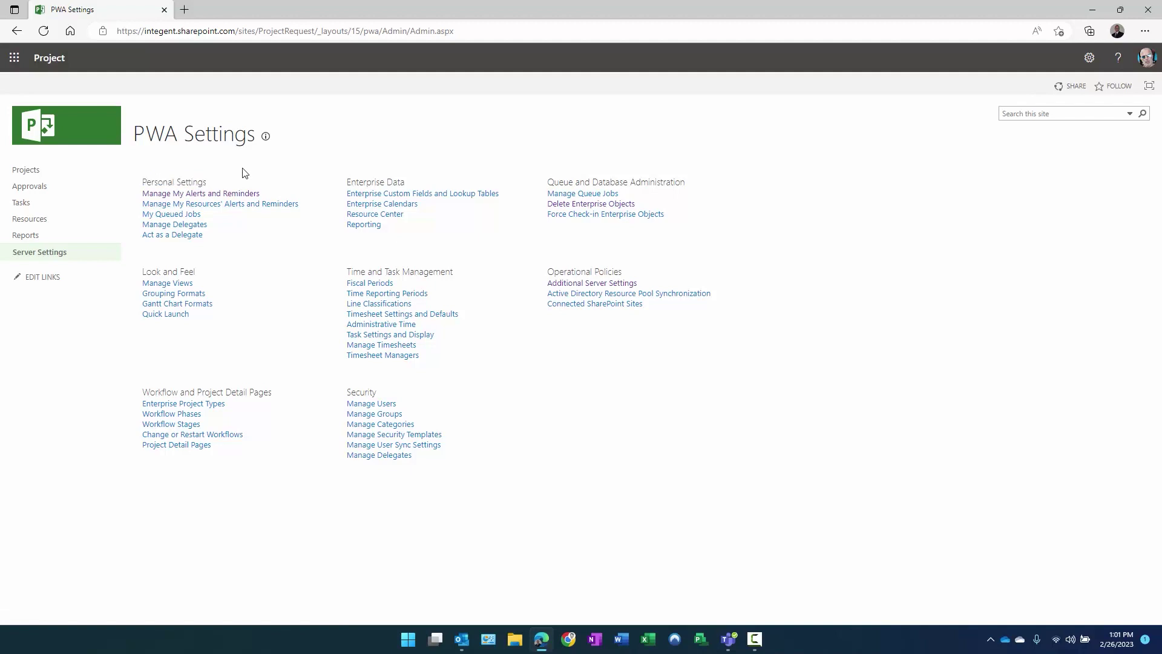
pyautogui.click(183, 194)
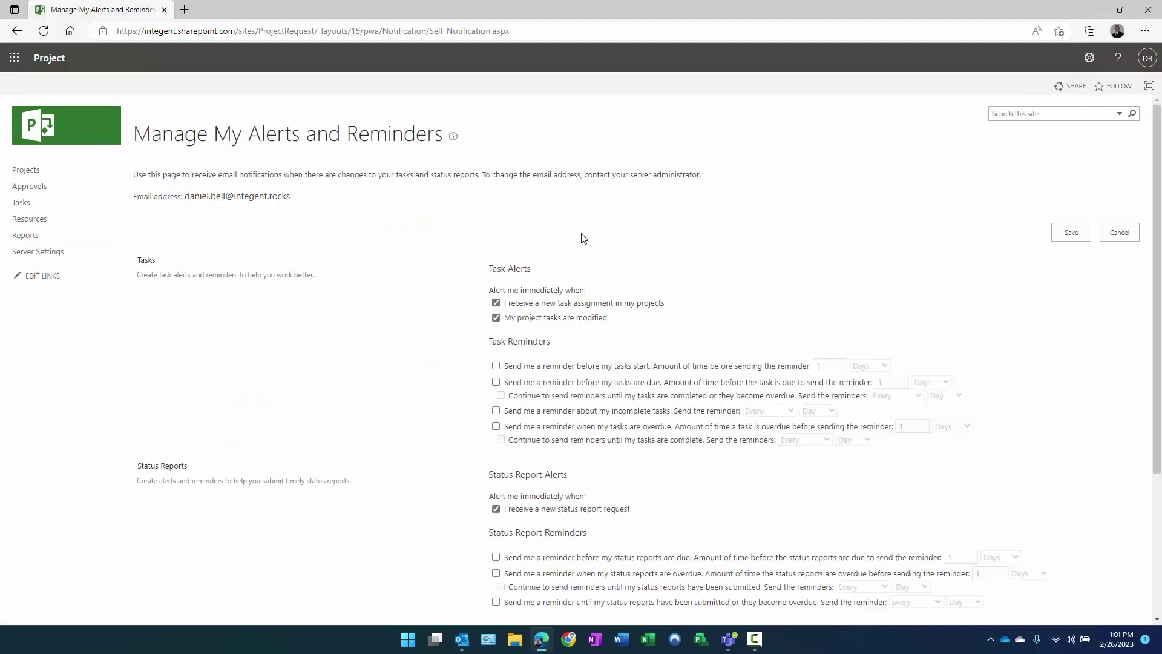
pyautogui.scroll(-1, 387, 271)
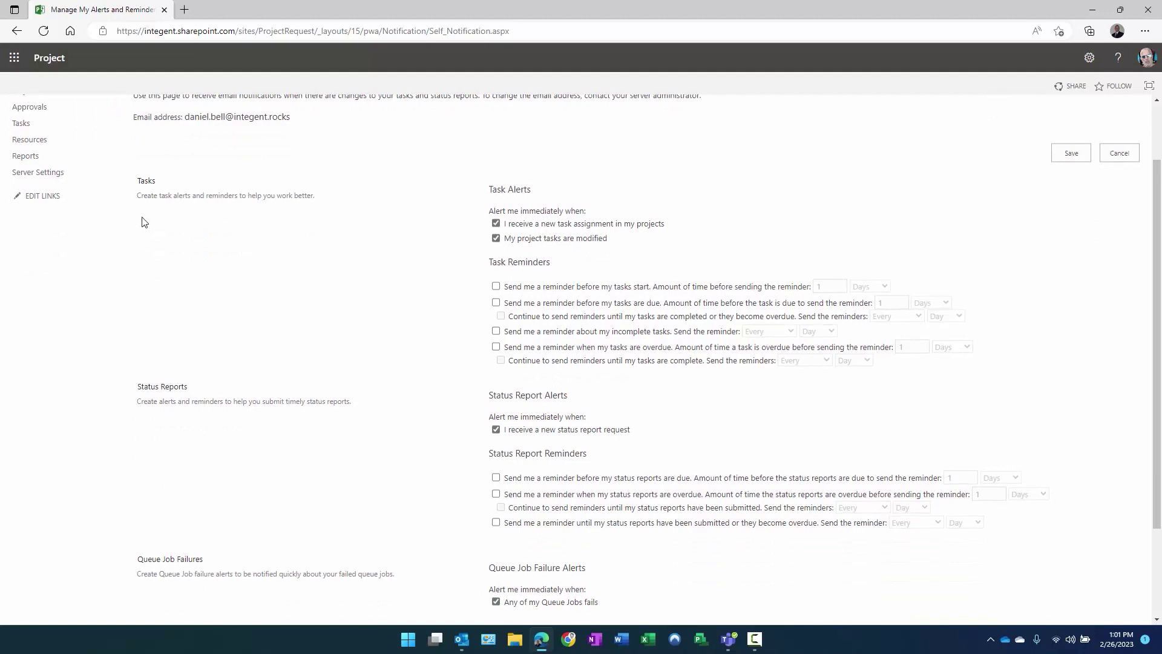
pyautogui.moveTo(137, 180); pyautogui.dragTo(154, 181)
pyautogui.click(187, 187)
pyautogui.moveTo(494, 190); pyautogui.dragTo(533, 190)
pyautogui.click(590, 194)
pyautogui.scroll(2, 590, 206)
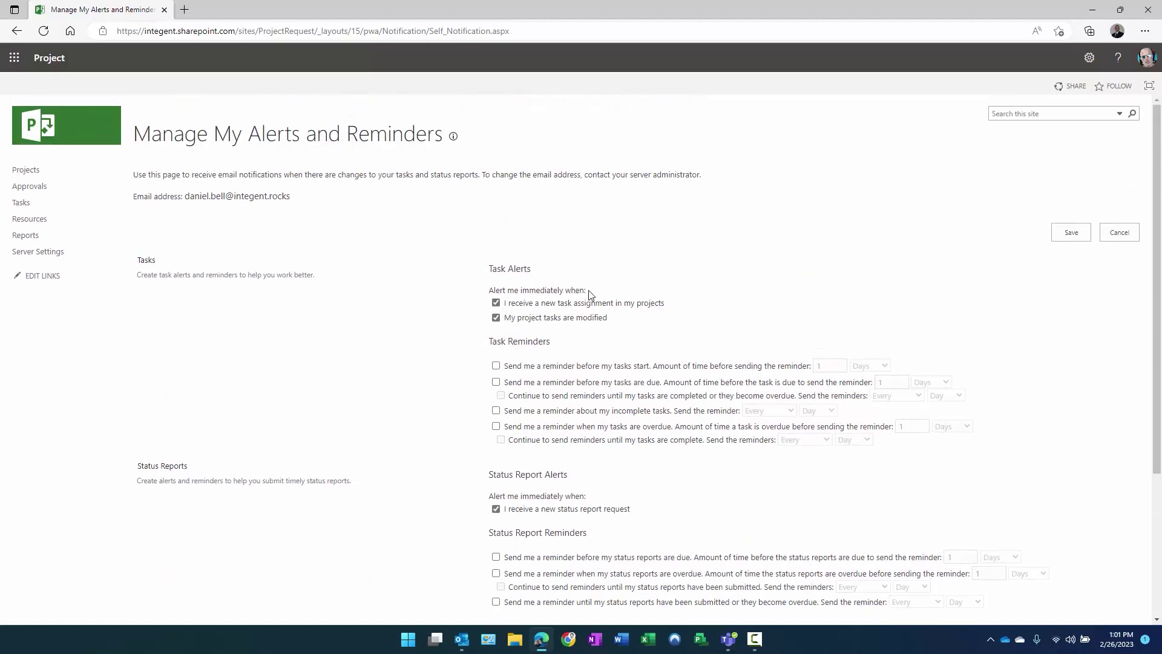
# - Toggle the new task assignment alert off and back on, then review Task Reminders
pyautogui.moveTo(591, 295); pyautogui.dragTo(488, 284)
pyautogui.click(618, 306)
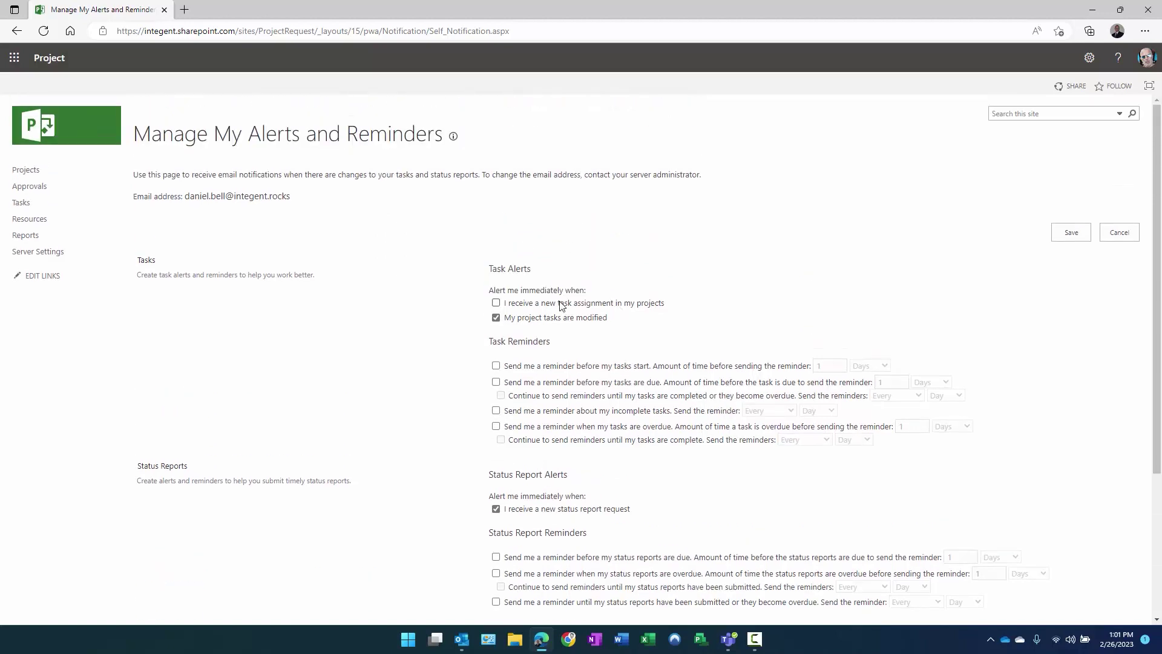
pyautogui.click(508, 305)
pyautogui.scroll(-1, 559, 320)
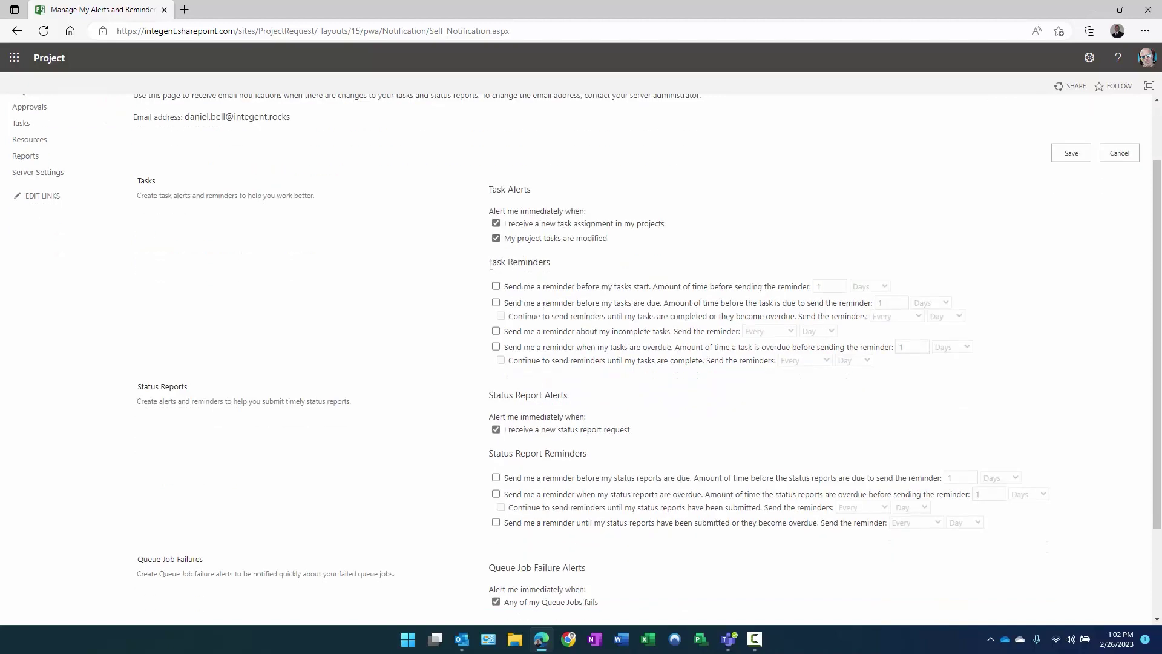
pyautogui.moveTo(490, 264); pyautogui.dragTo(548, 265)
pyautogui.click(548, 266)
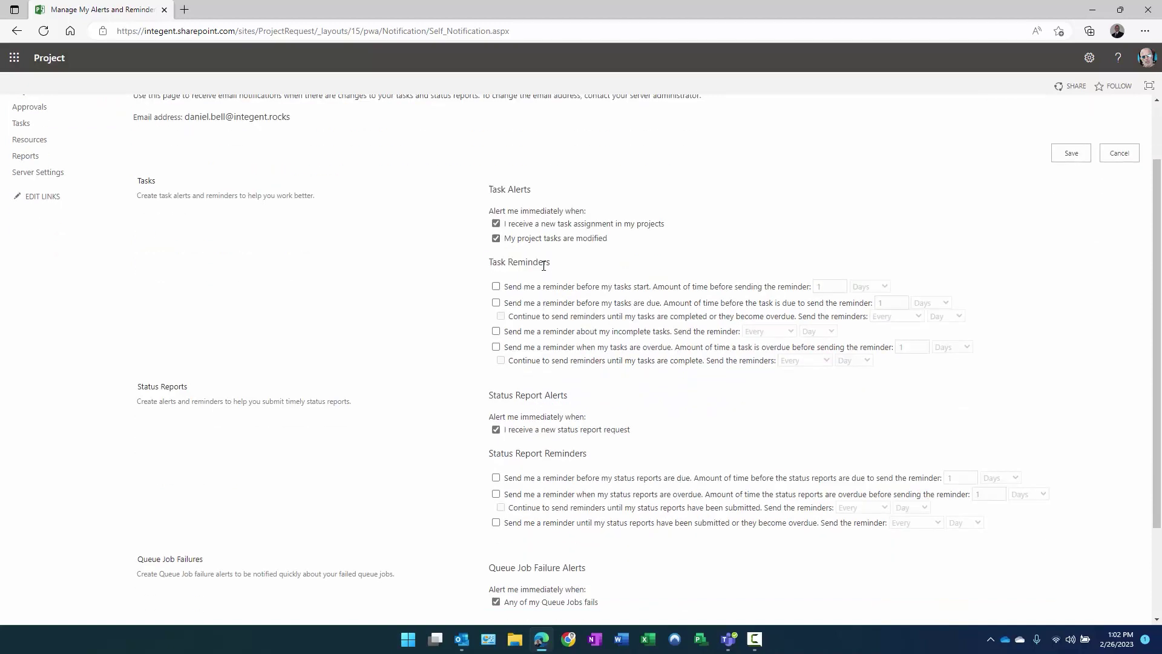
# - Try the before-tasks-start reminder with Days as the unit, uncheck it, and cancel out
pyautogui.click(496, 286)
pyautogui.click(826, 285)
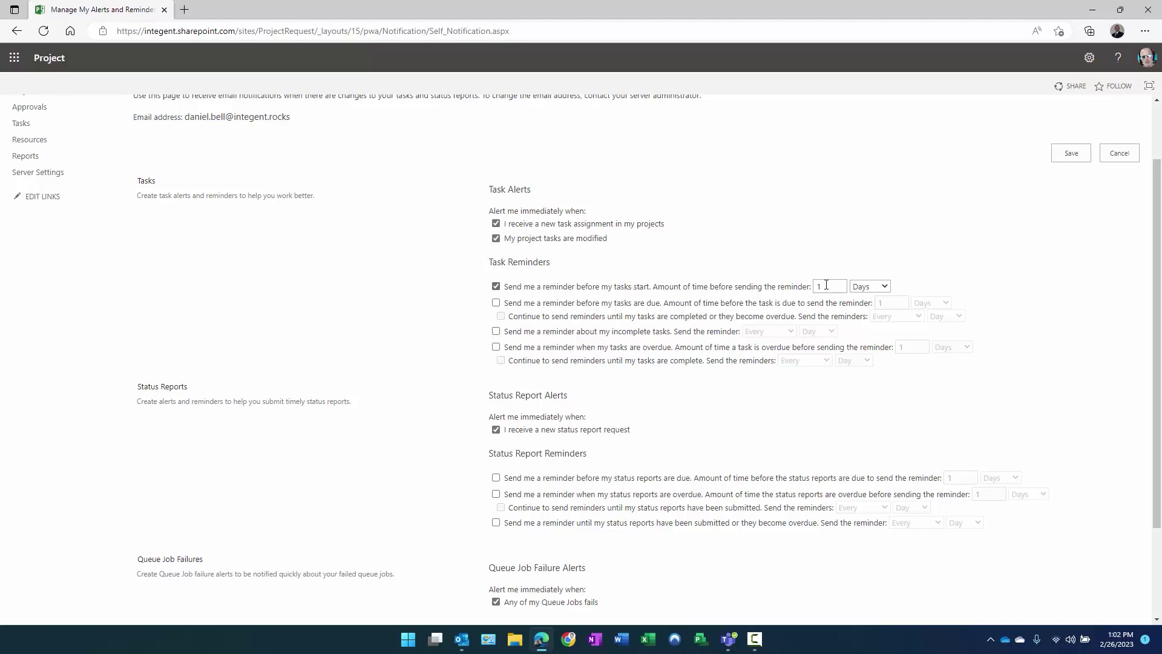
pyautogui.click(876, 288)
pyautogui.click(875, 285)
pyautogui.hotkey('shift', 'Tab')
pyautogui.click(869, 288)
pyautogui.click(869, 294)
pyautogui.click(496, 287)
pyautogui.hotkey('ctrl', 'shift', 'b')
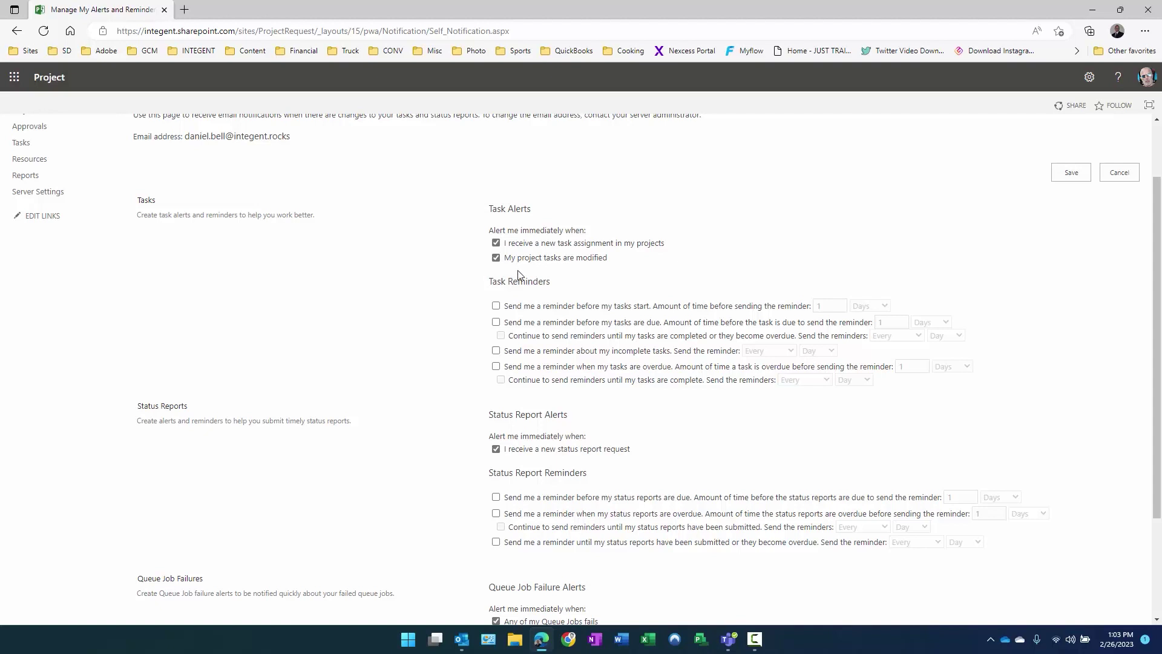
pyautogui.click(1118, 175)
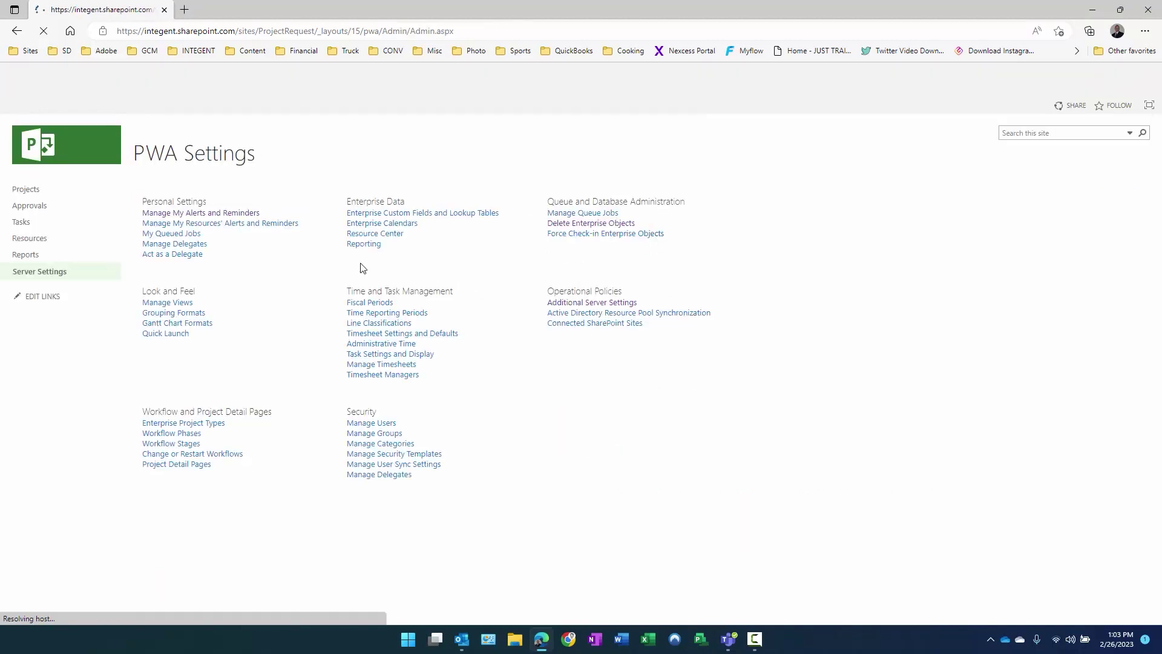
# - Open Manage My Resources' Alerts and Reminders and scroll to its team-member task alerts
pyautogui.click(201, 225)
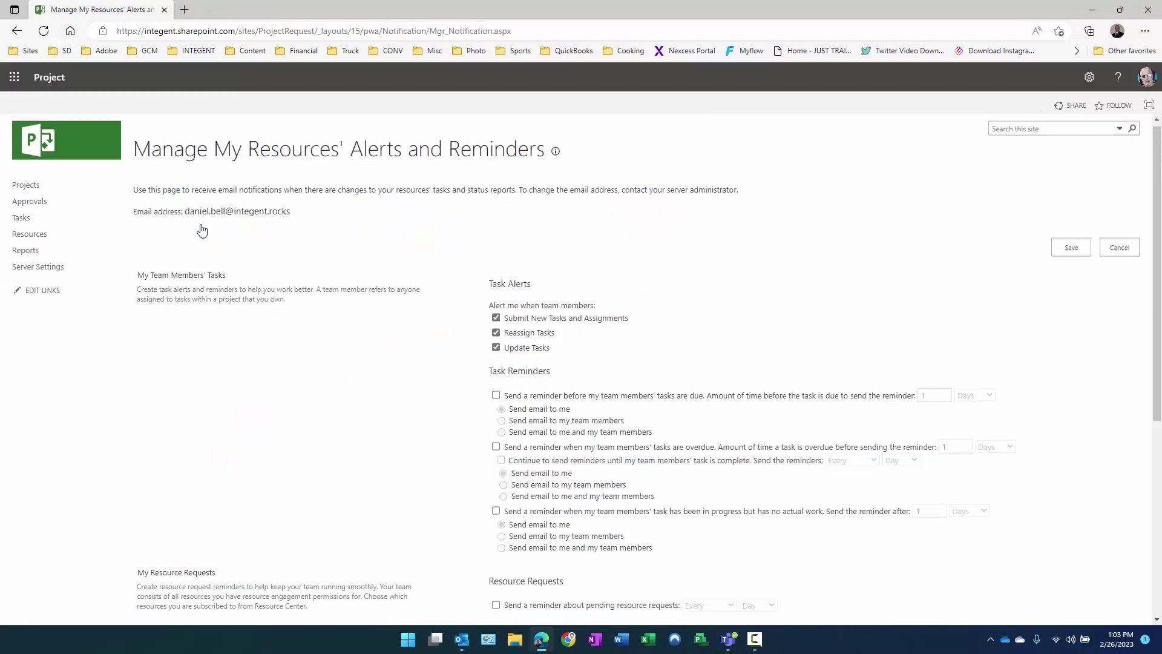
pyautogui.scroll(-1, 188, 224)
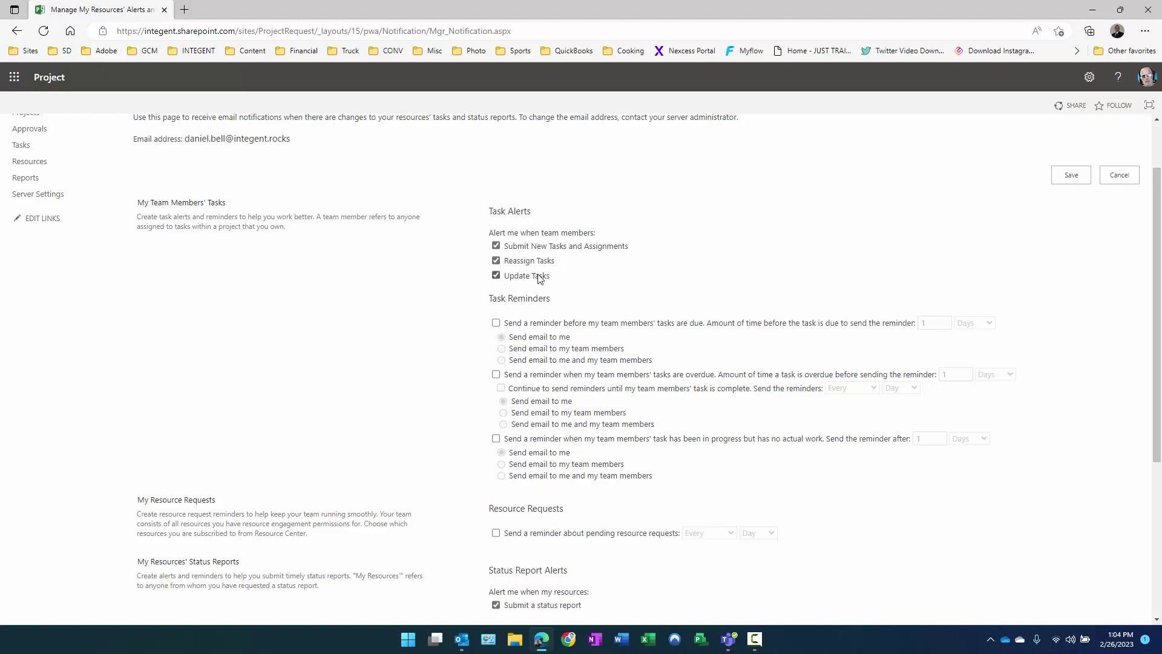
# - Leave the resources' alerts page unsaved and switch to Project Professional
pyautogui.scroll(-1, 540, 278)
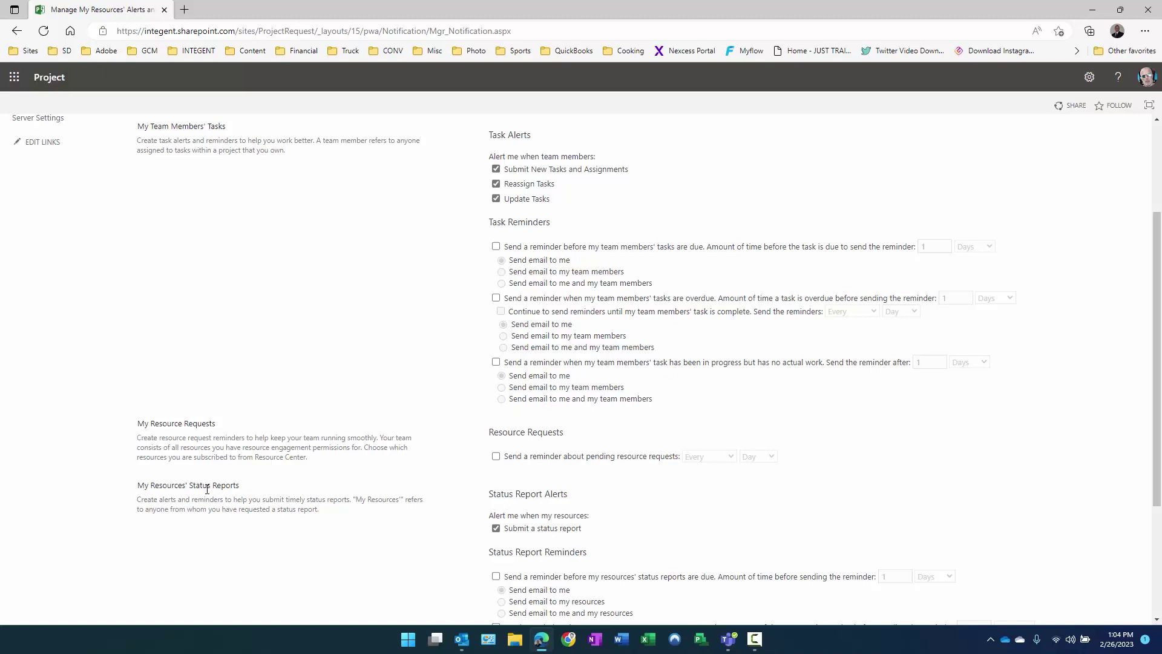
pyautogui.scroll(-1, 207, 489)
pyautogui.scroll(4, 200, 491)
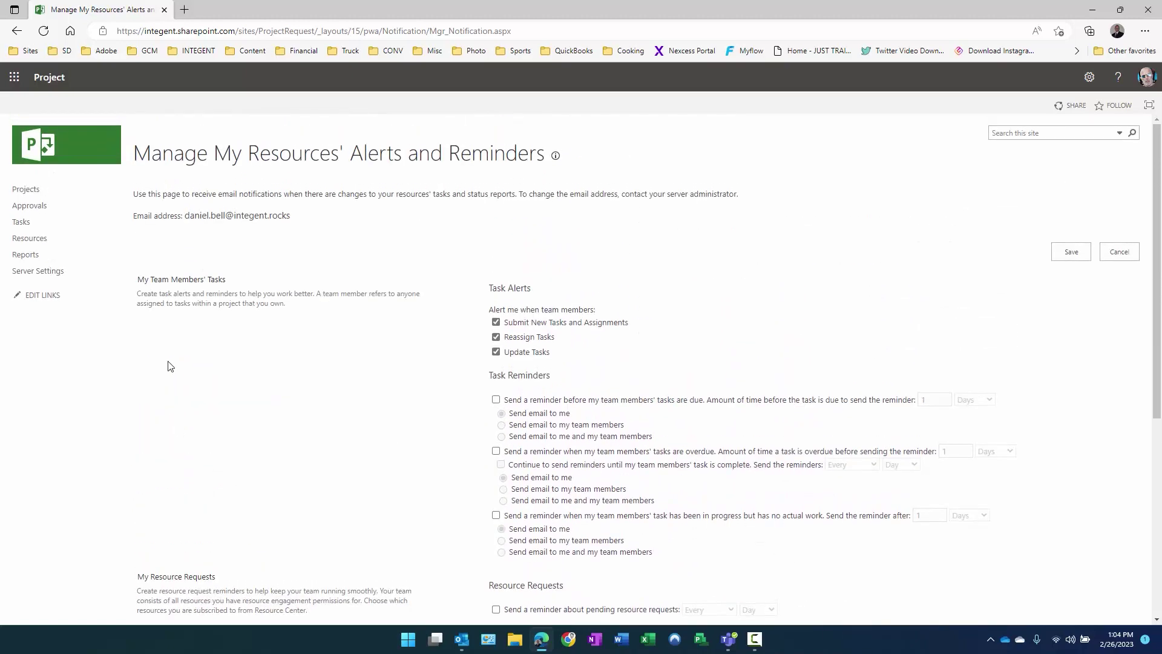
pyautogui.click(1103, 254)
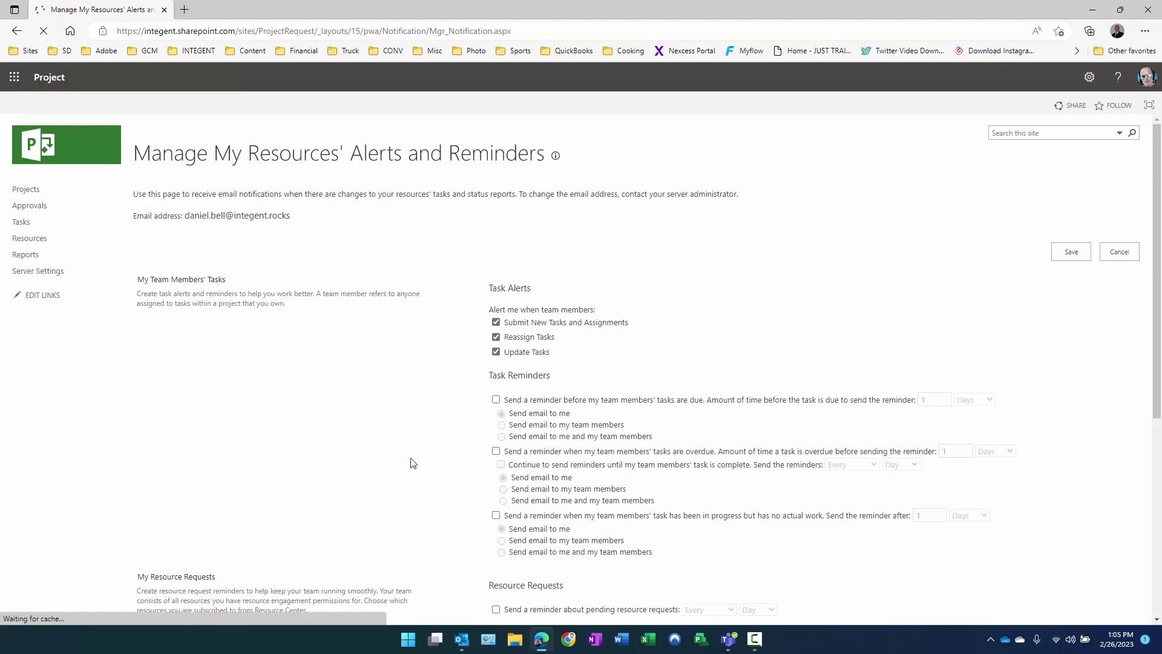
pyautogui.click(700, 639)
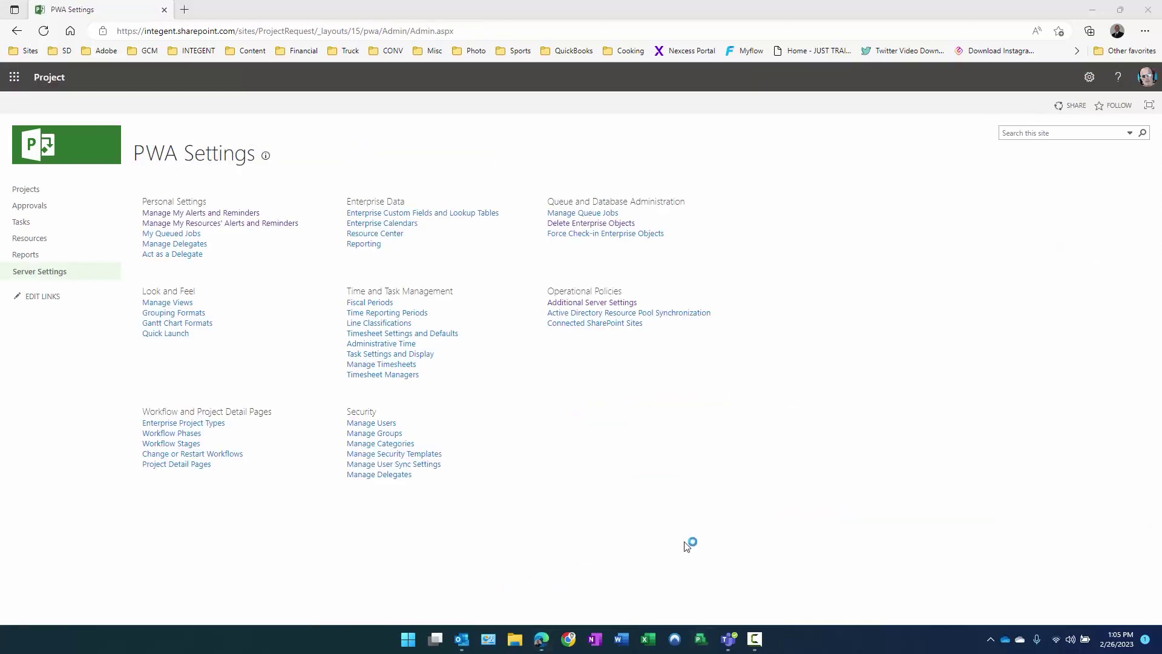
# - Create the 5-day Alert Test Task and add the enterprise resource to the project team
pyautogui.click(568, 302)
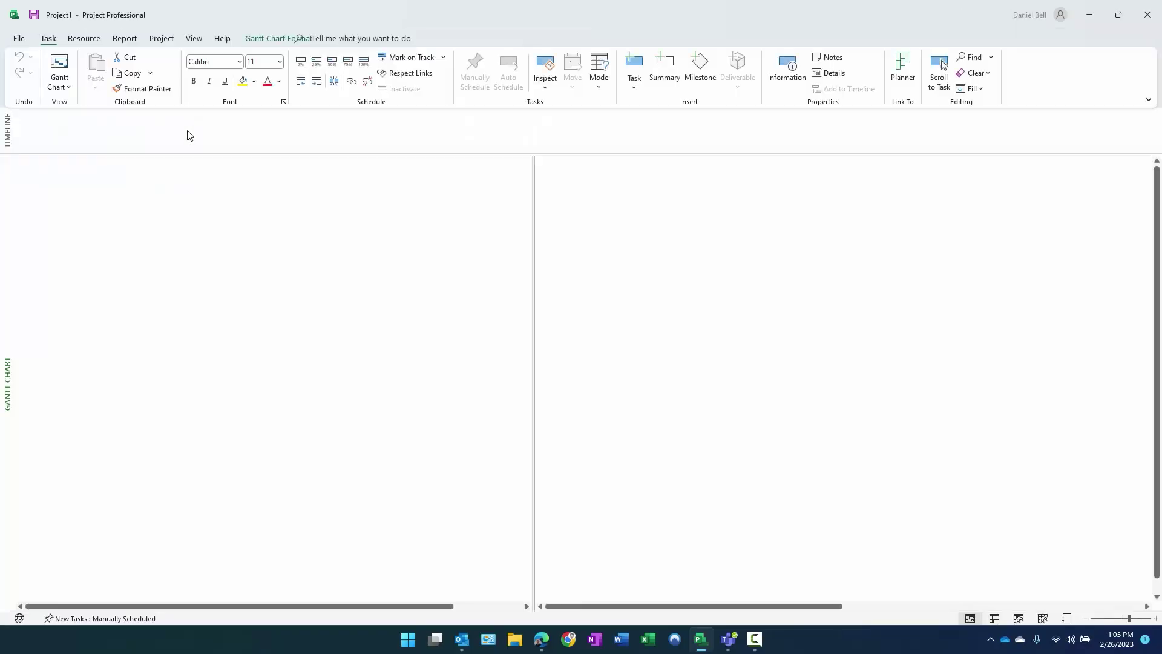
pyautogui.write('Ale')
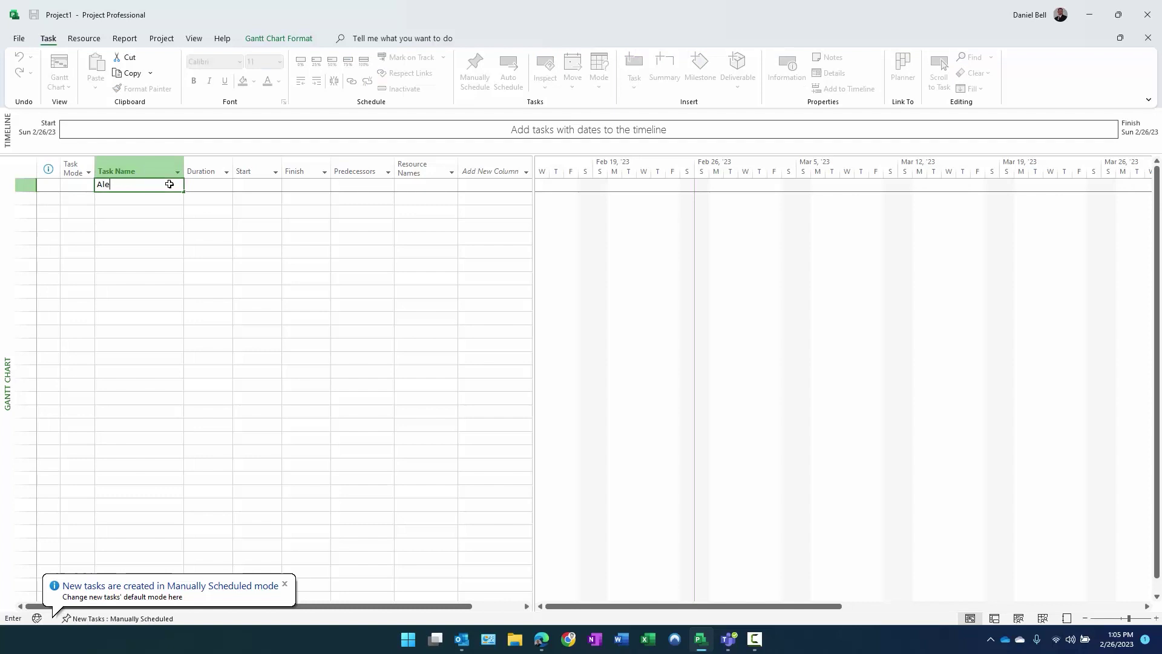
pyautogui.write('rt Test Task')
pyautogui.press('Tab')
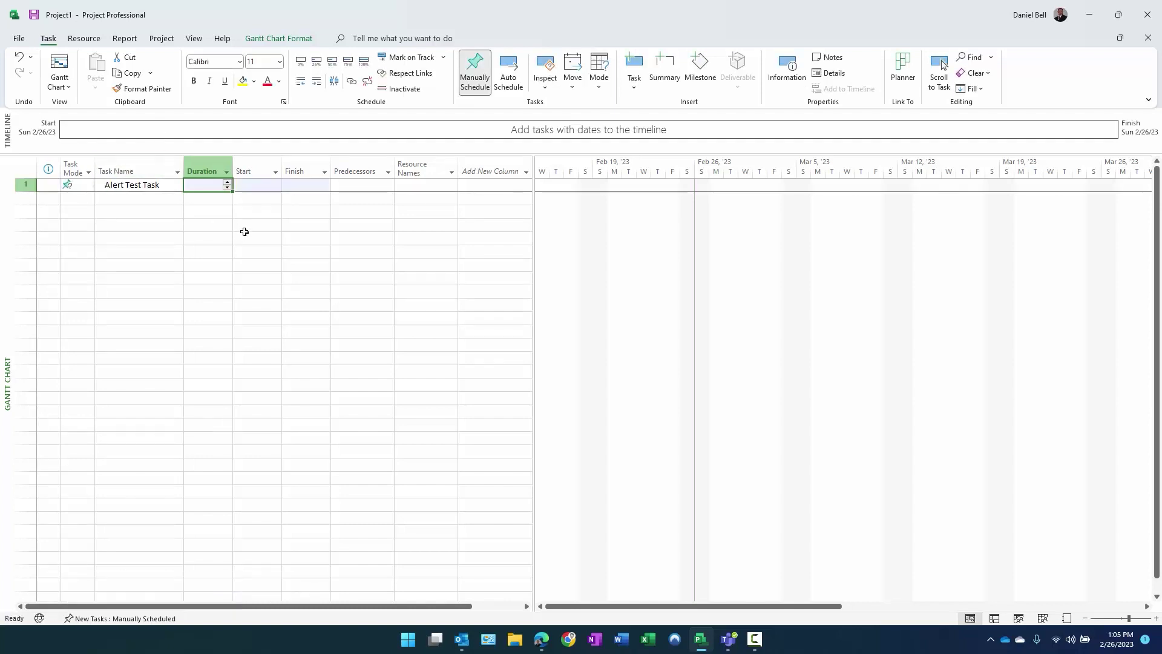
pyautogui.write('5')
pyautogui.press('Return')
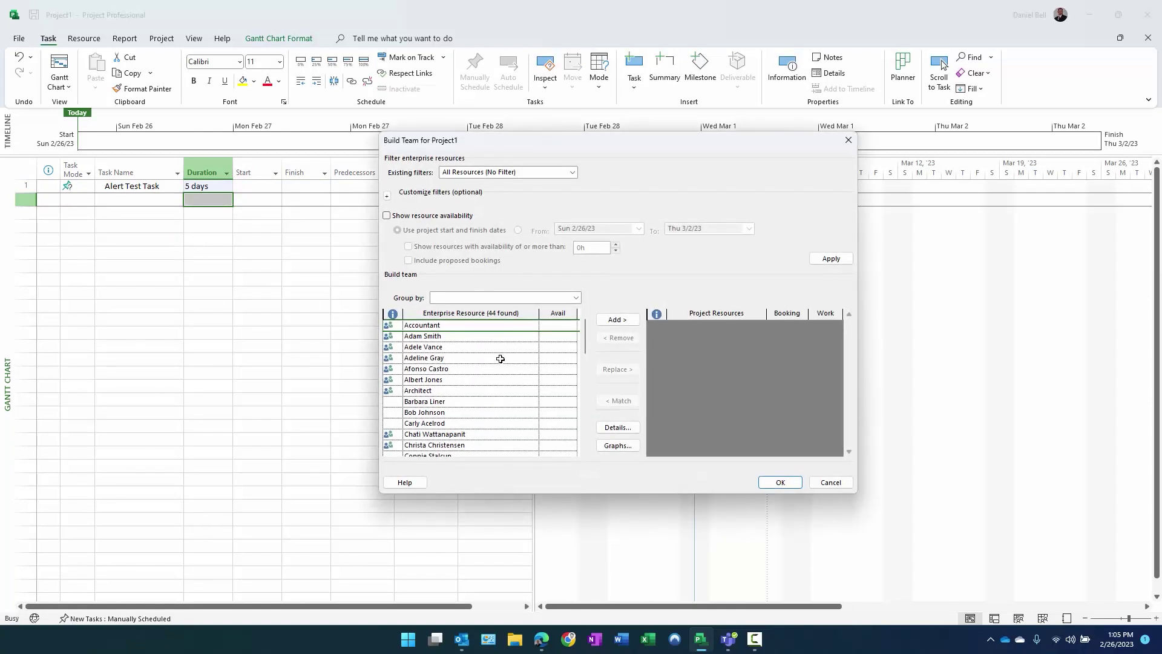
pyautogui.scroll(-5, 501, 357)
pyautogui.click(617, 320)
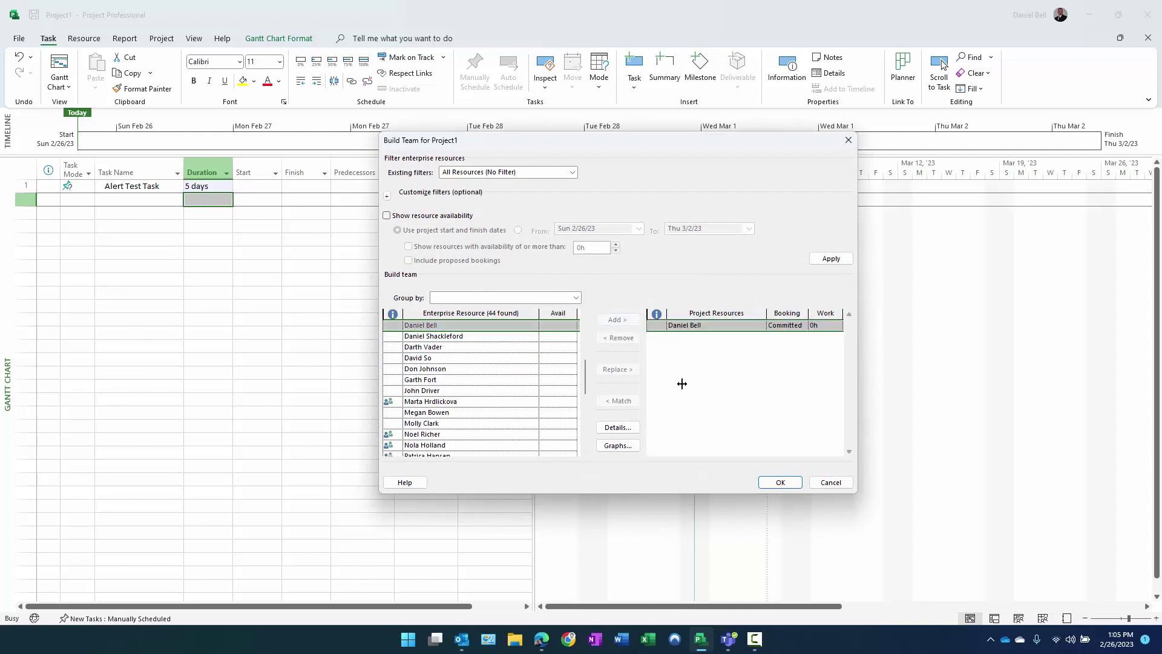
pyautogui.click(780, 482)
# - Switch Alert Test Task to Auto Scheduled mode
pyautogui.click(145, 186)
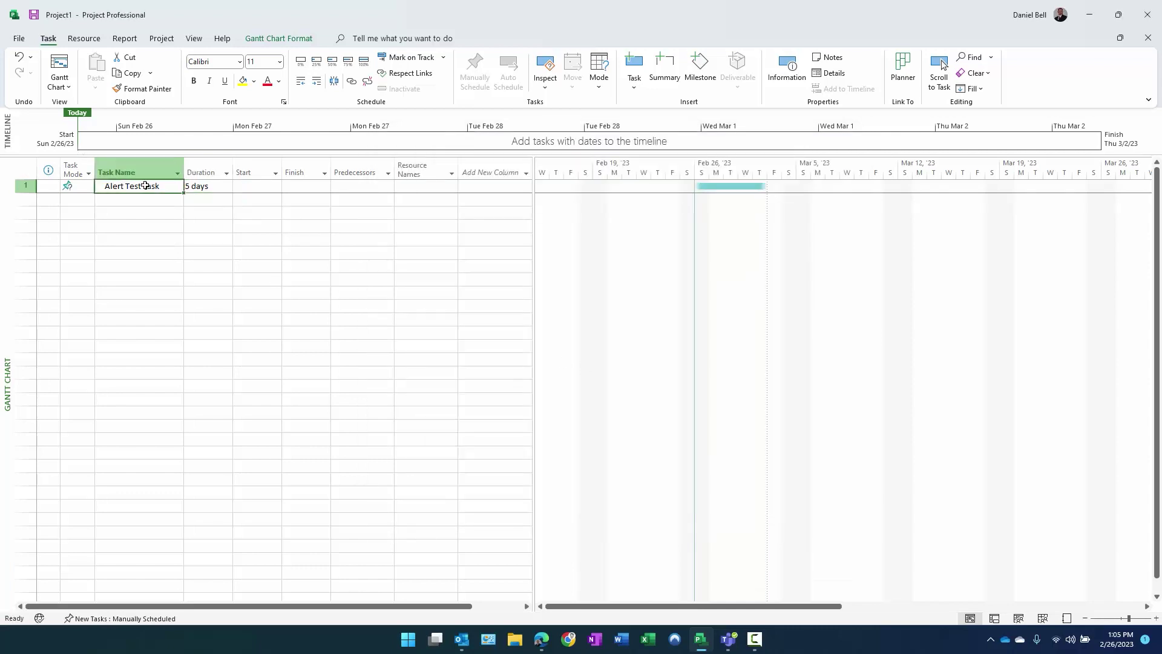
pyautogui.click(78, 187)
pyautogui.click(88, 186)
pyautogui.click(85, 206)
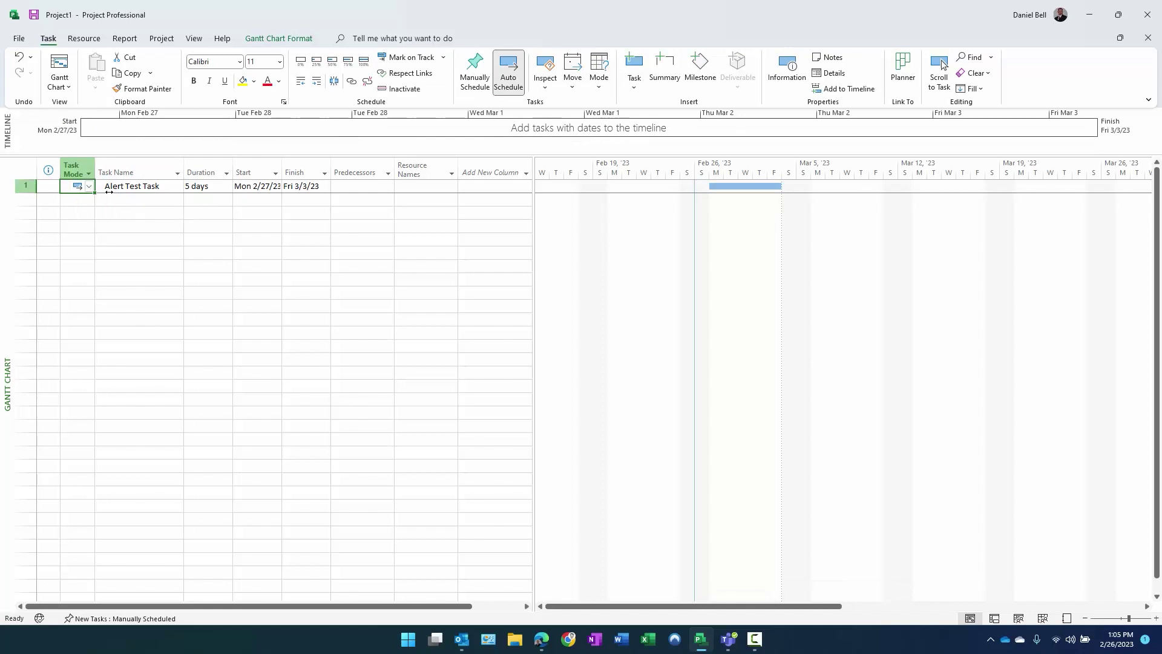
pyautogui.click(149, 186)
# - Assign the team resource to Alert Test Task via Assign Resources
pyautogui.click(84, 38)
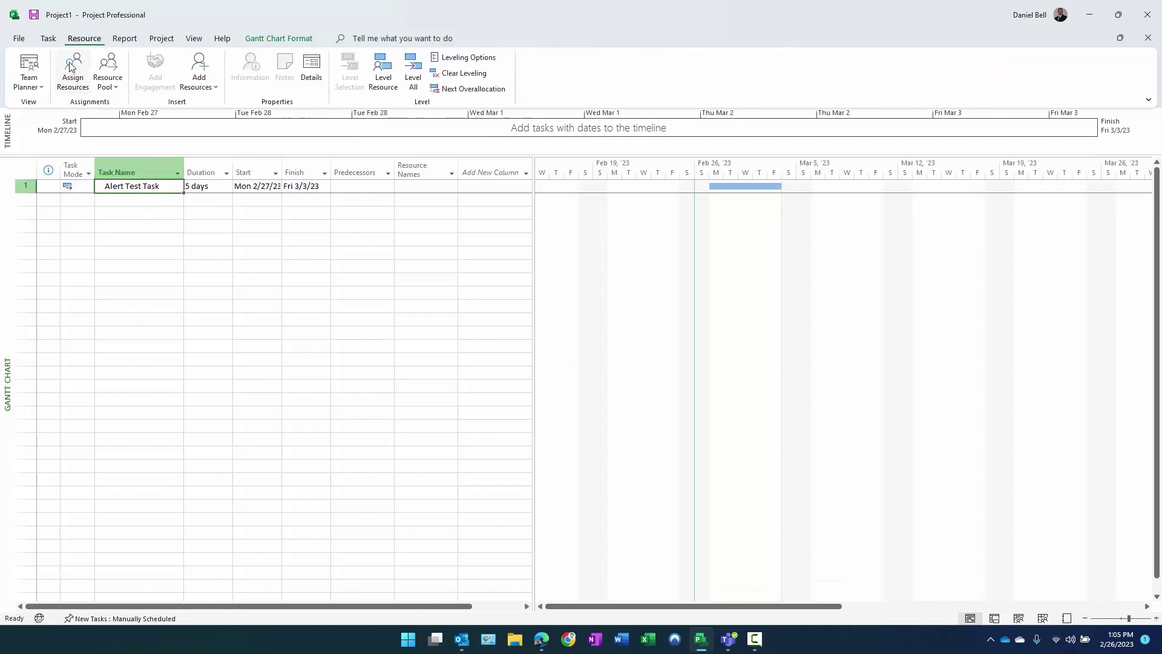
pyautogui.click(73, 69)
pyautogui.click(1015, 418)
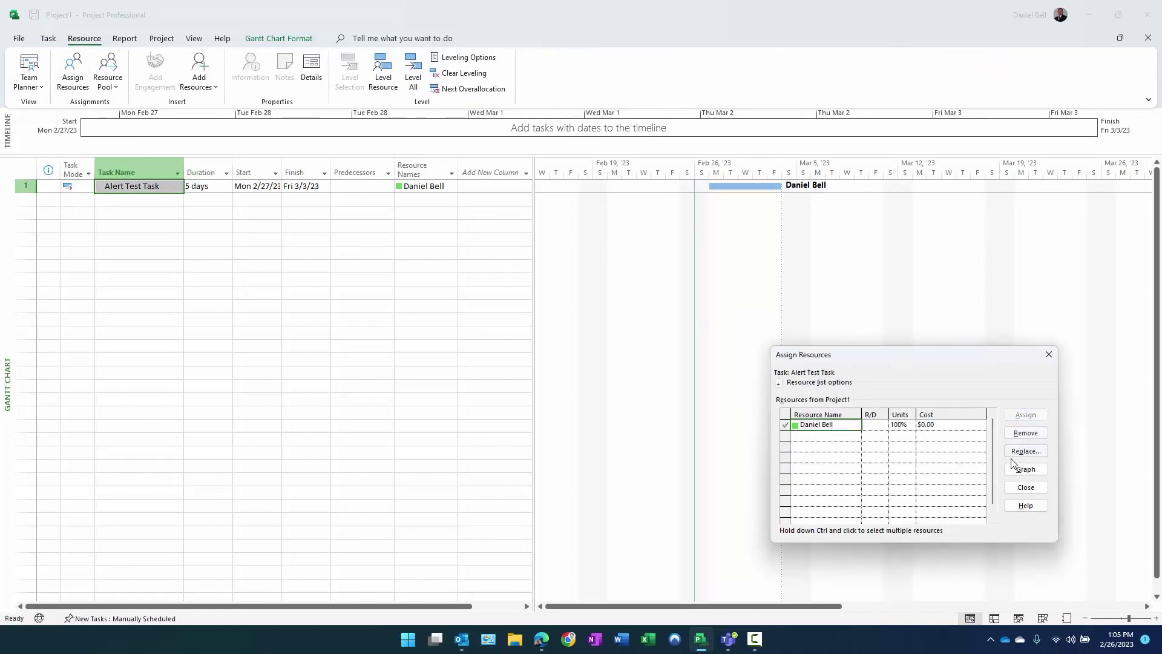
pyautogui.click(1026, 487)
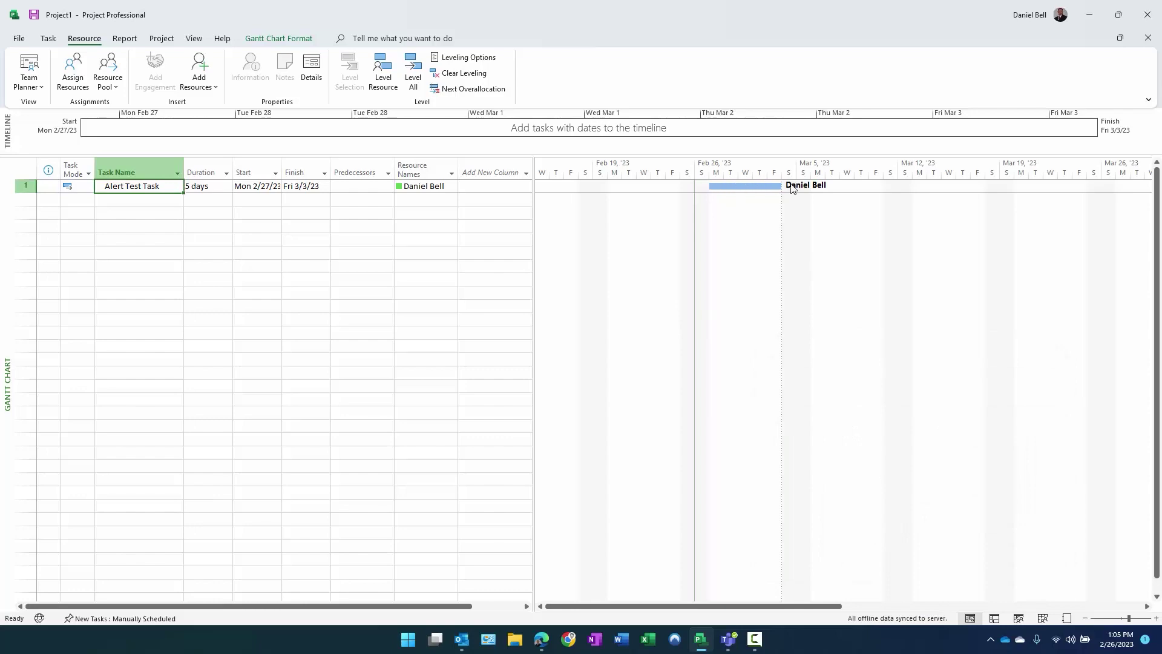
pyautogui.click(19, 38)
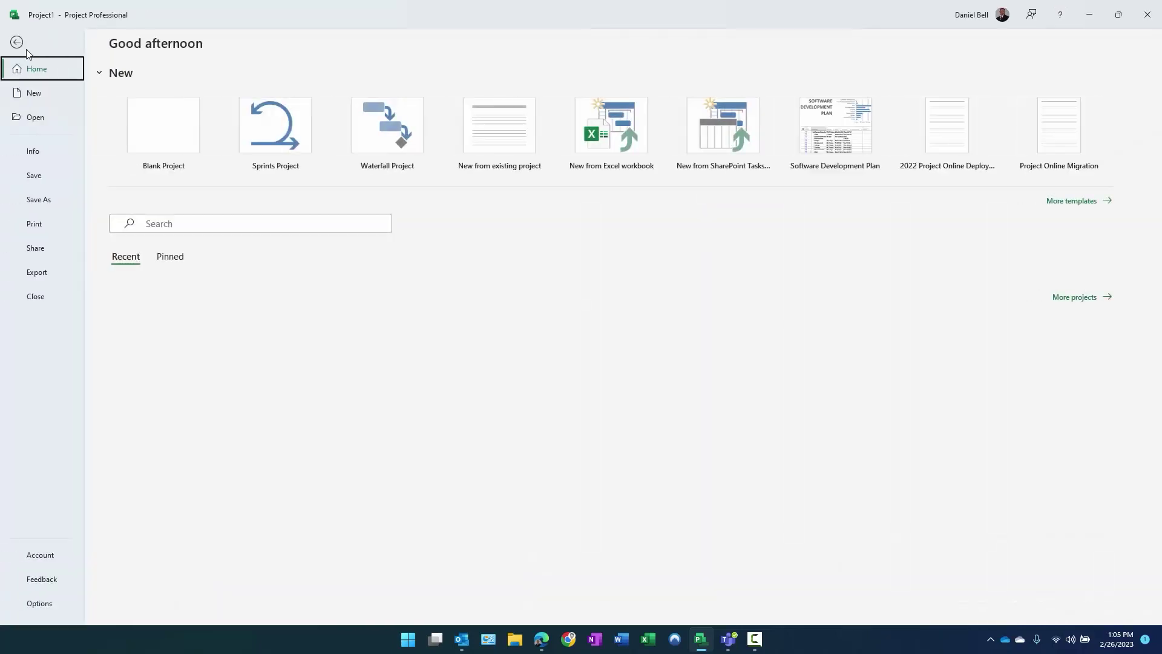
pyautogui.click(42, 150)
# - Save and publish the project to Project Web App named 'Alert Demo - 101'
pyautogui.click(135, 124)
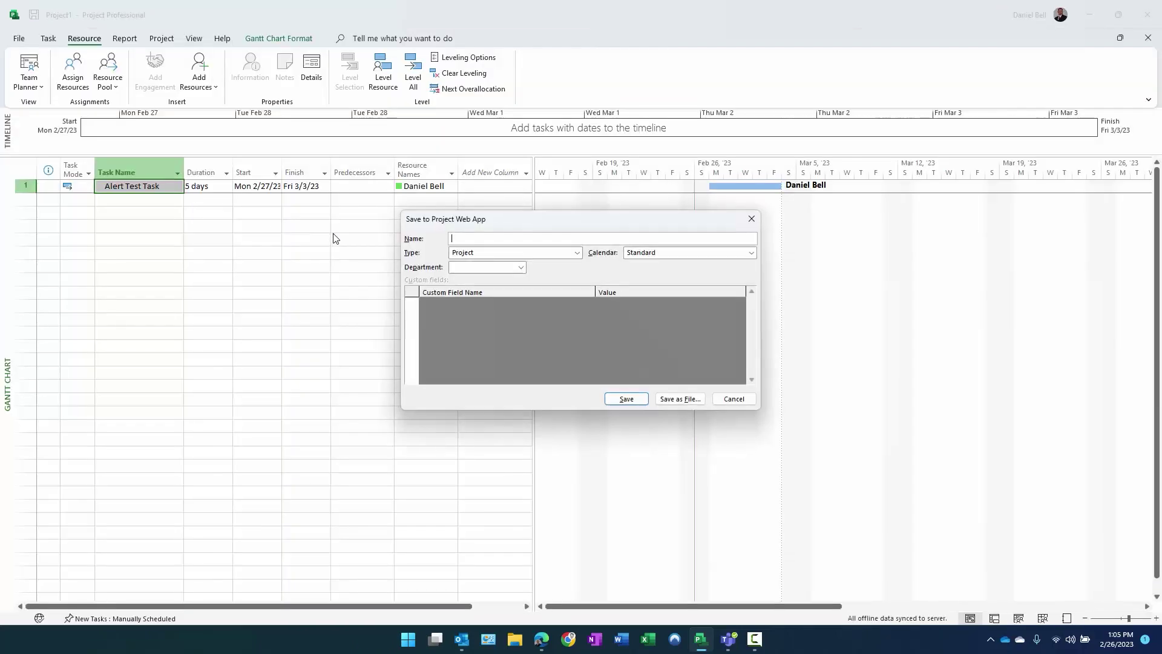
pyautogui.write('Alert Demo - 101')
pyautogui.press('Return')
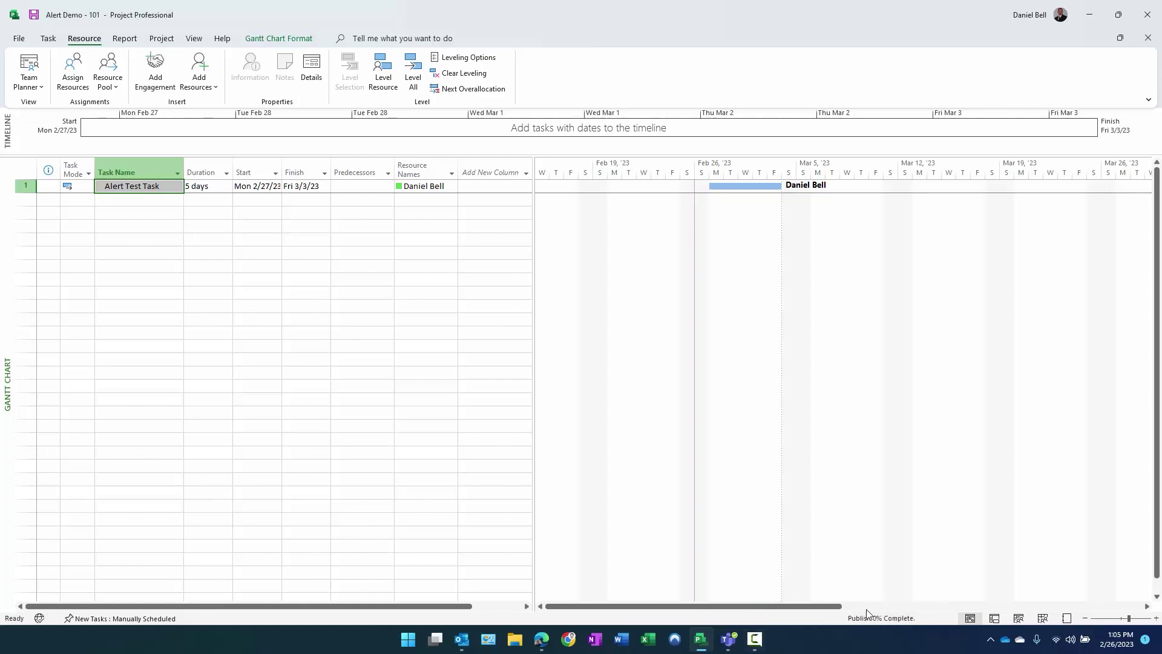
pyautogui.moveTo(466, 645)
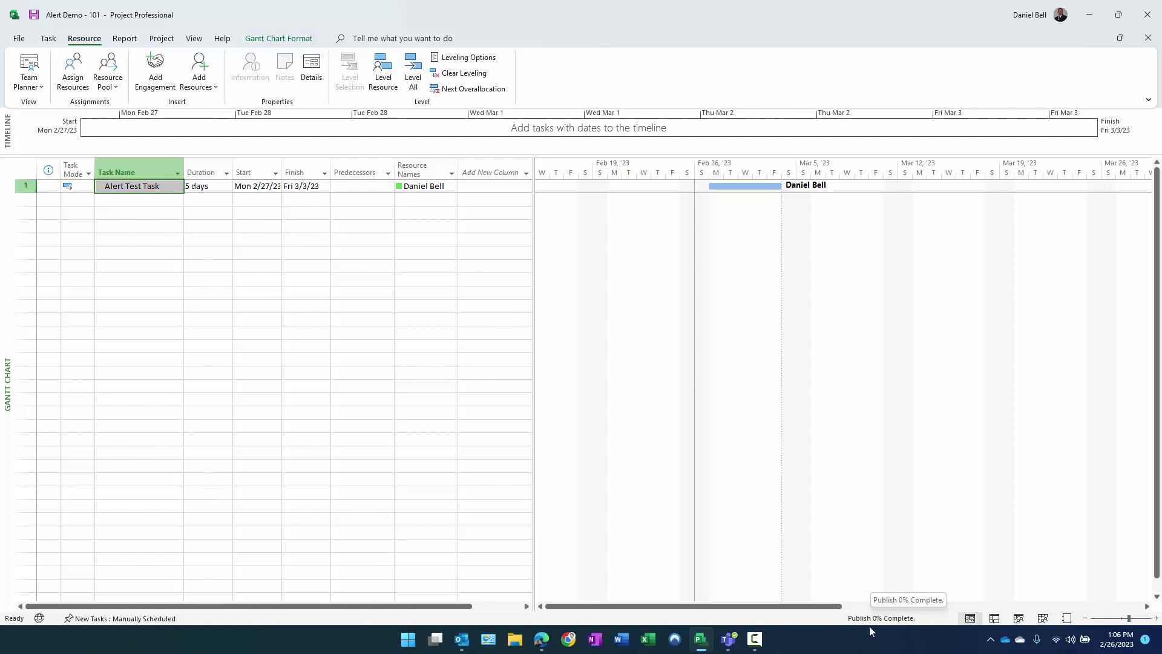
# - Switch to Outlook and open the SharePoint Online alert about Alert Demo - 101 assignments
pyautogui.click(464, 642)
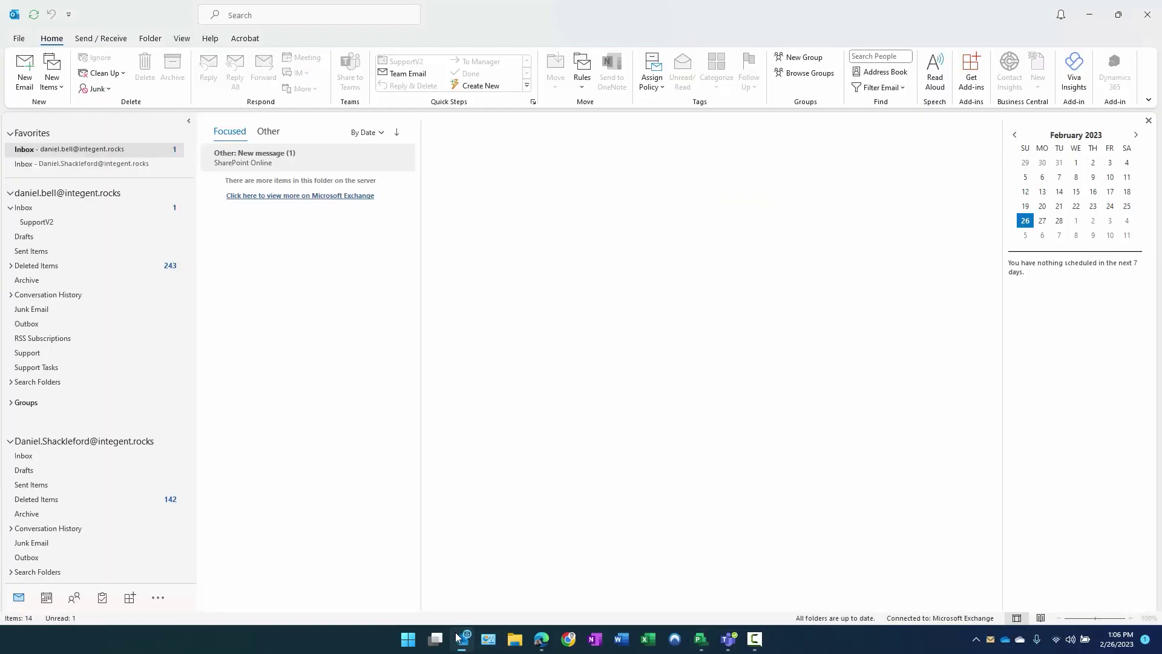
pyautogui.click(303, 158)
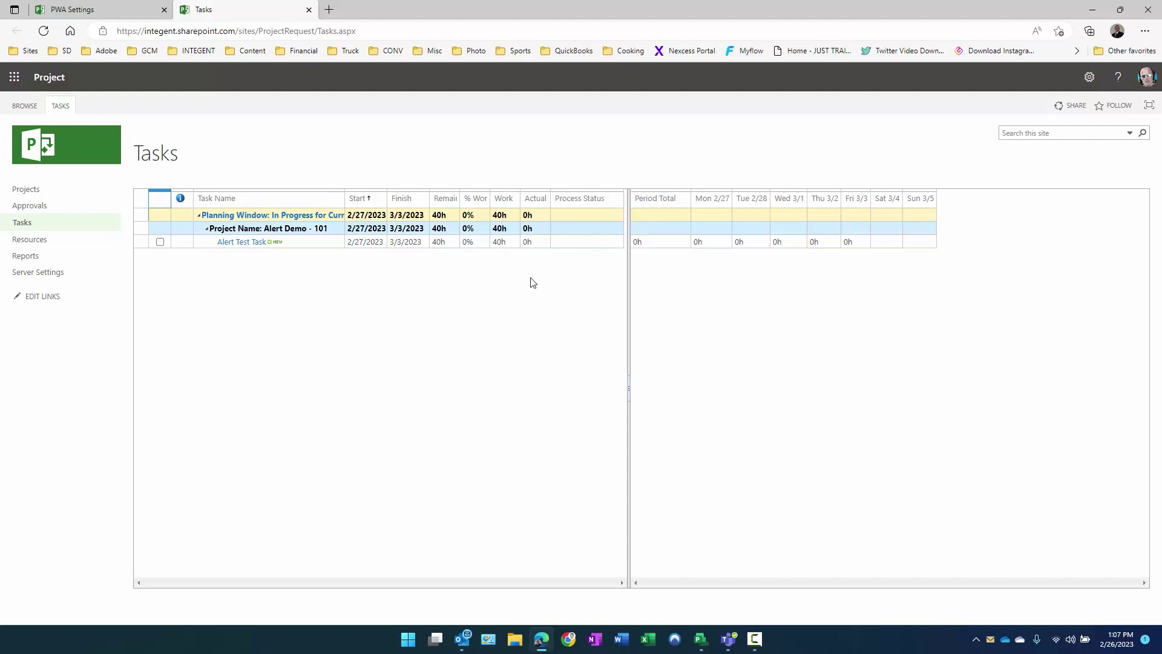
# - Inspect Alert Test Task's daily work cells for Mon 2/27 through Fri 3/3
pyautogui.click(710, 246)
pyautogui.moveTo(710, 246); pyautogui.dragTo(856, 250)
pyautogui.click(767, 242)
pyautogui.click(787, 246)
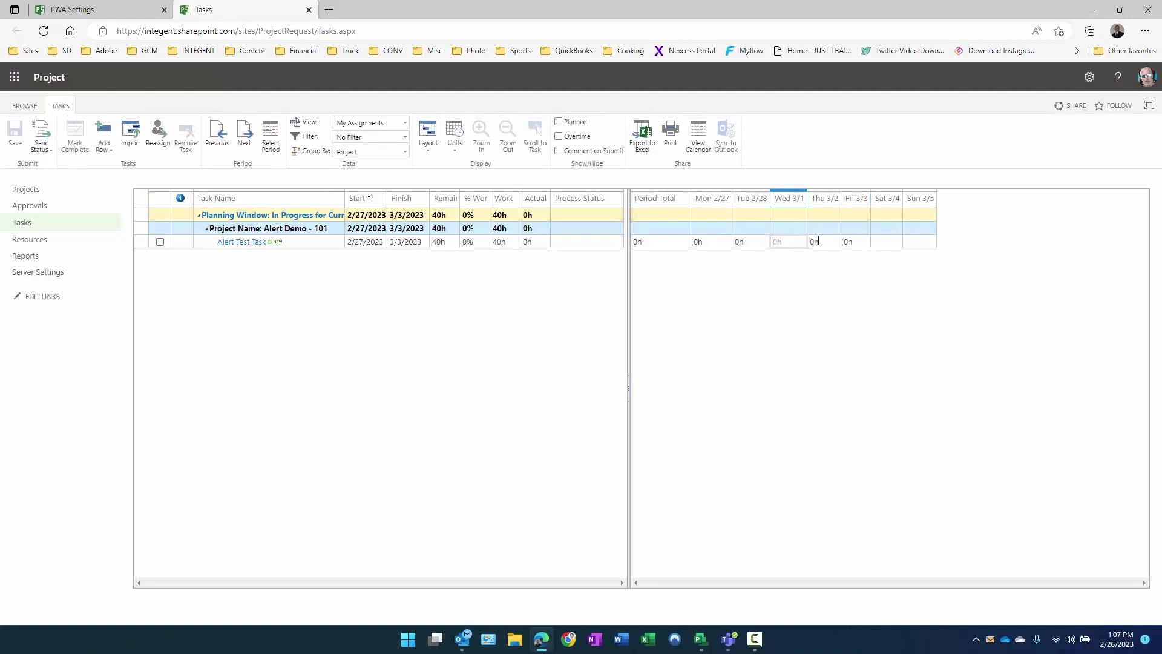
pyautogui.click(823, 245)
pyautogui.click(860, 245)
pyautogui.click(719, 248)
pyautogui.click(781, 244)
# - Widen % Work Complete and show Planned rows: 8h per day, 40h total
pyautogui.moveTo(490, 199); pyautogui.dragTo(514, 204)
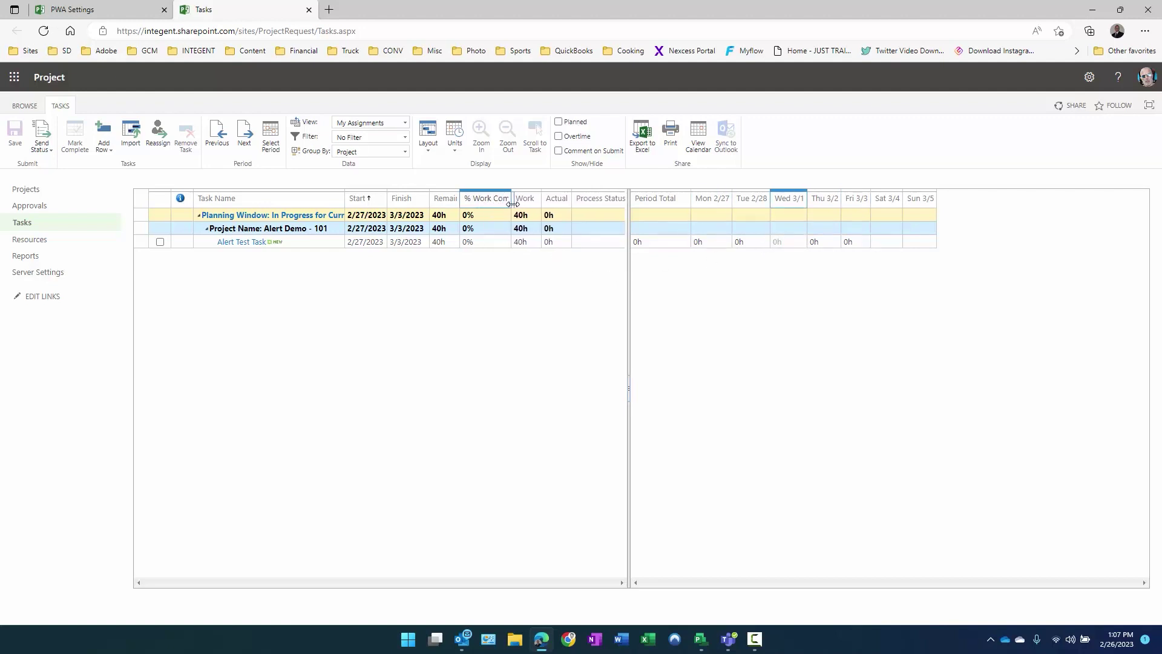
pyautogui.click(493, 244)
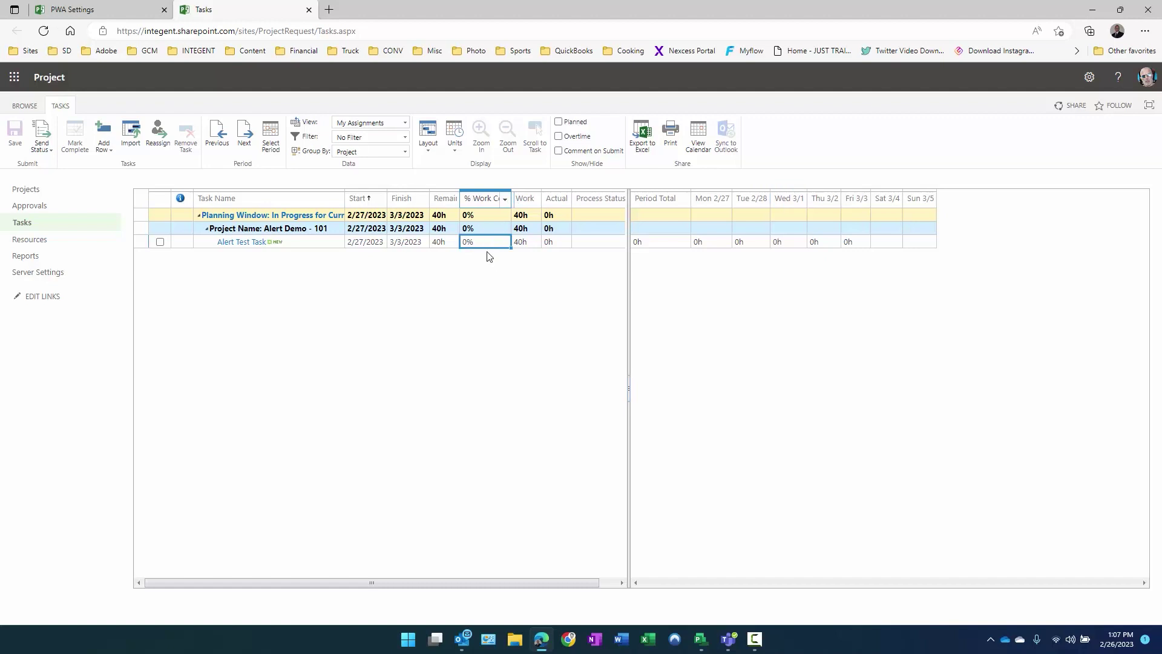
pyautogui.click(559, 123)
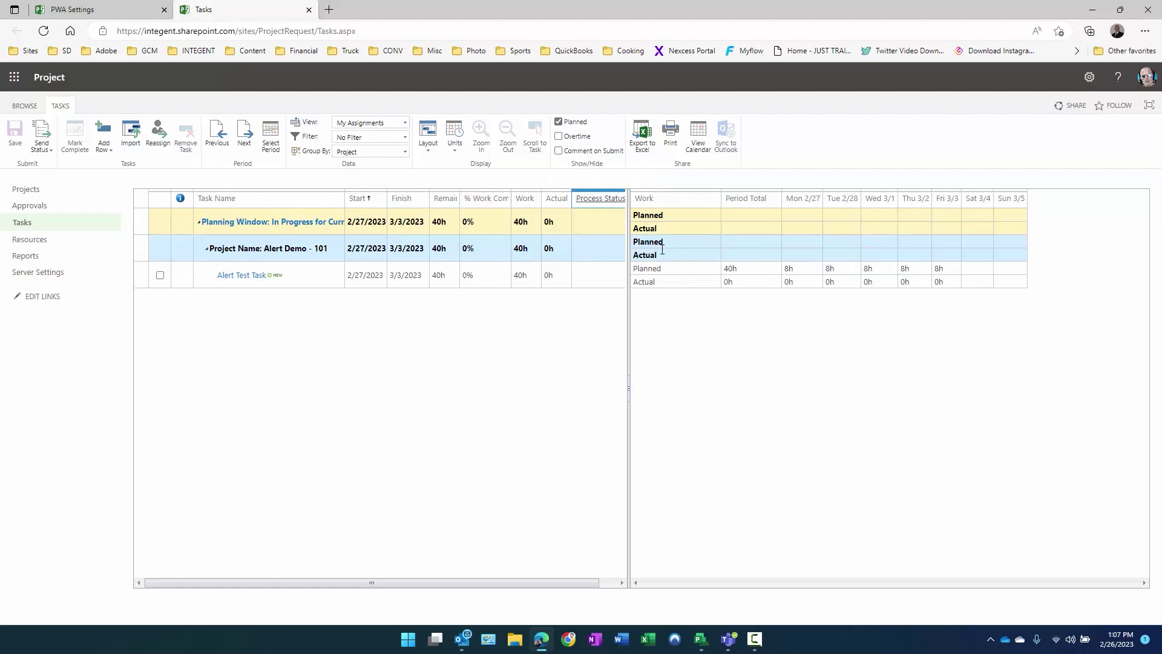
pyautogui.click(748, 273)
pyautogui.moveTo(749, 275); pyautogui.dragTo(928, 274)
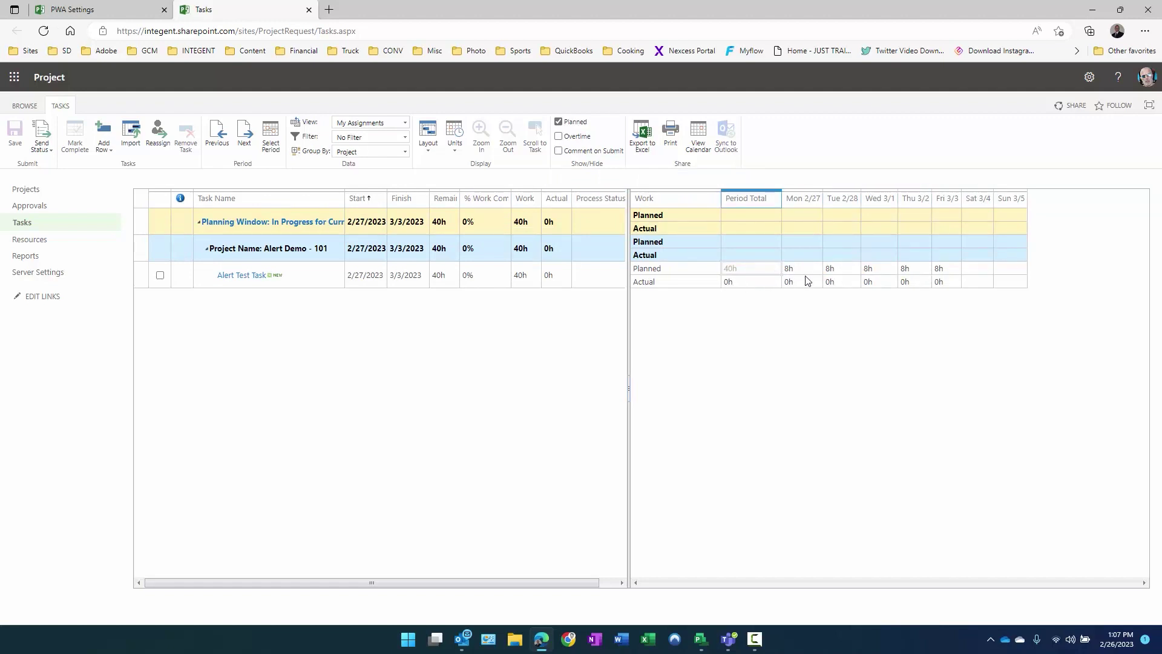
pyautogui.moveTo(807, 276); pyautogui.dragTo(946, 272)
# - Enter 50% work complete for Alert Test Task and save, giving 20h actual over Mon–Wed
pyautogui.click(476, 279)
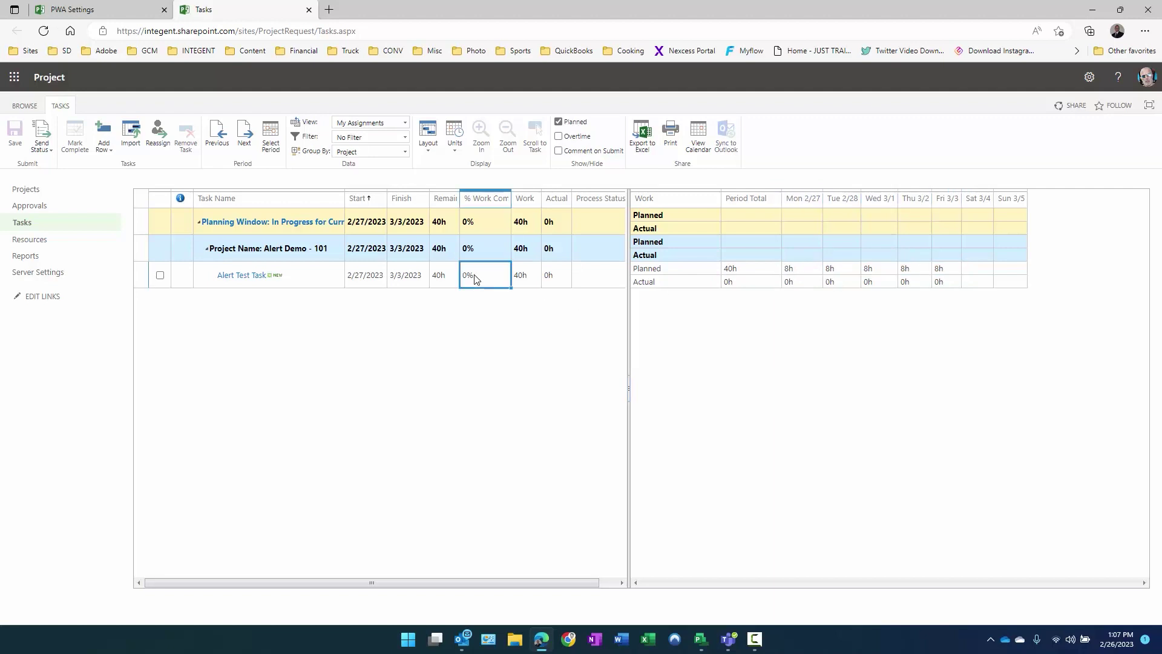
pyautogui.write('50')
pyautogui.click(802, 269)
pyautogui.click(880, 306)
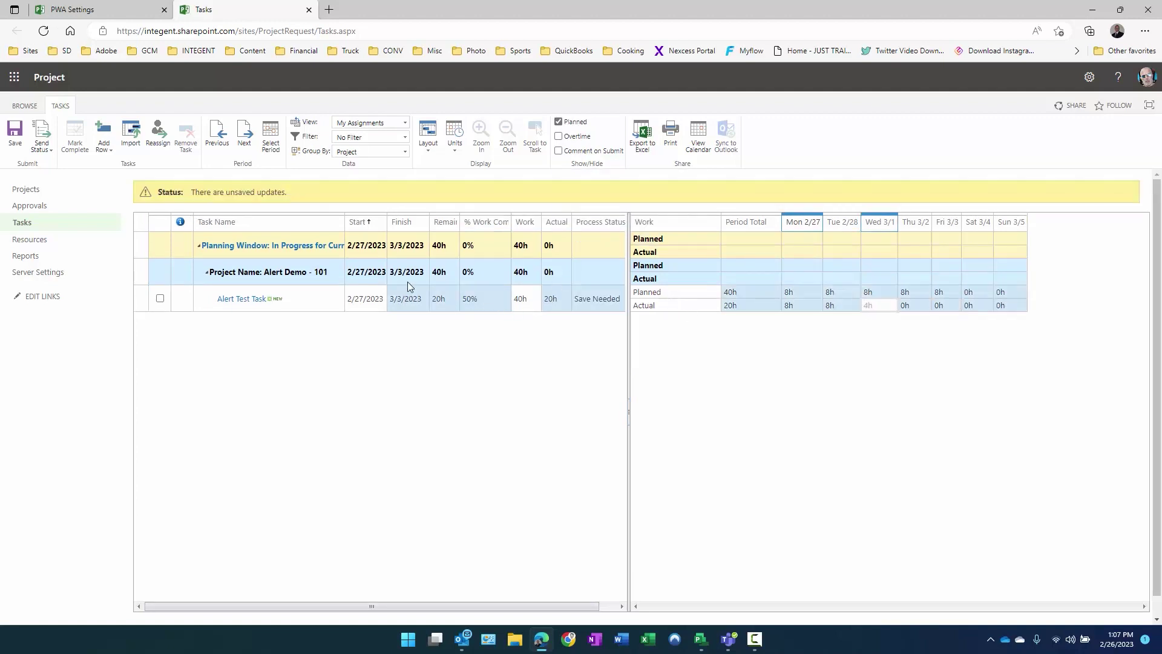
pyautogui.click(15, 133)
pyautogui.moveTo(802, 305); pyautogui.dragTo(887, 305)
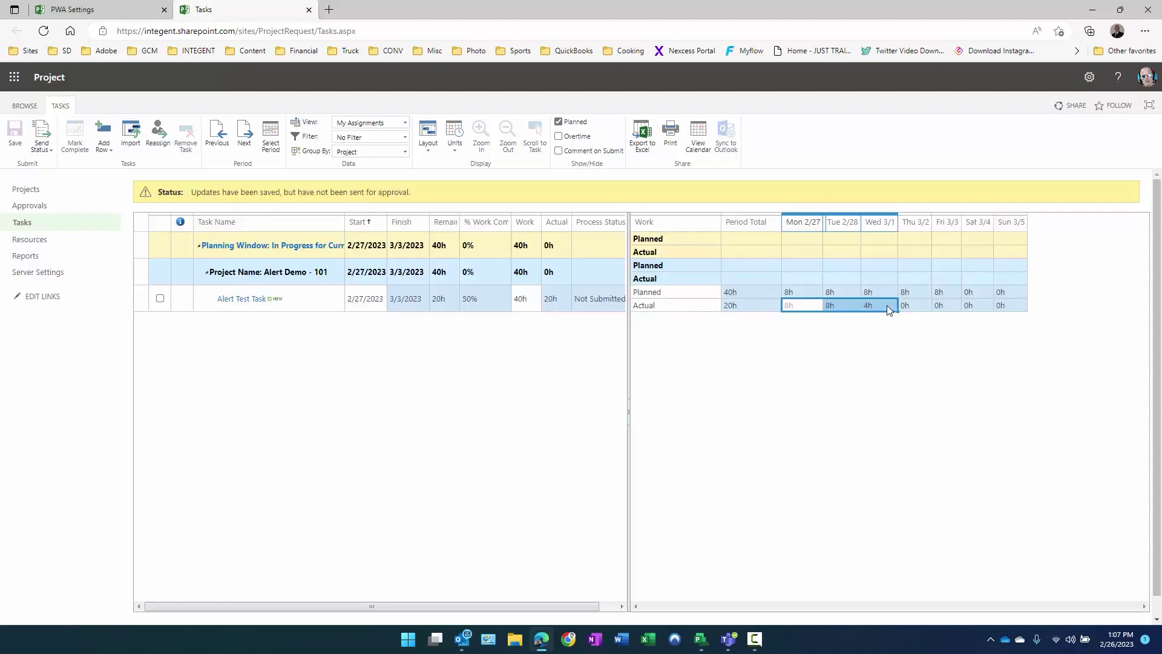
pyautogui.click(887, 305)
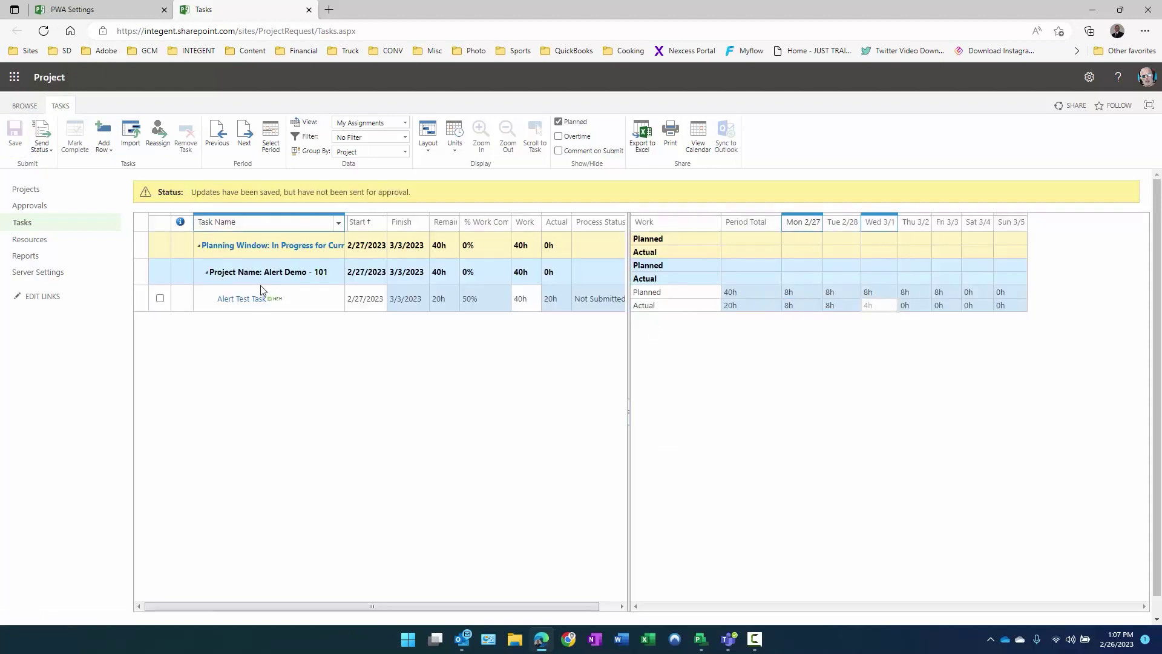
# - Send all task updates, including Alert Test Task, for approval and widen the task grid
pyautogui.click(52, 151)
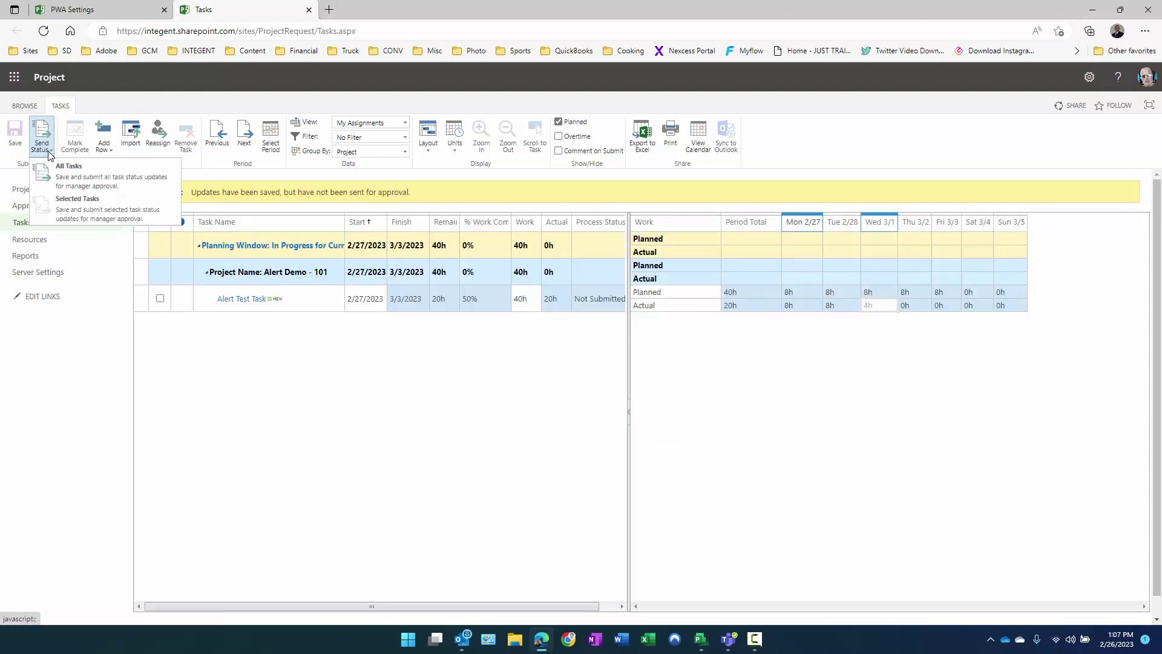
pyautogui.click(66, 174)
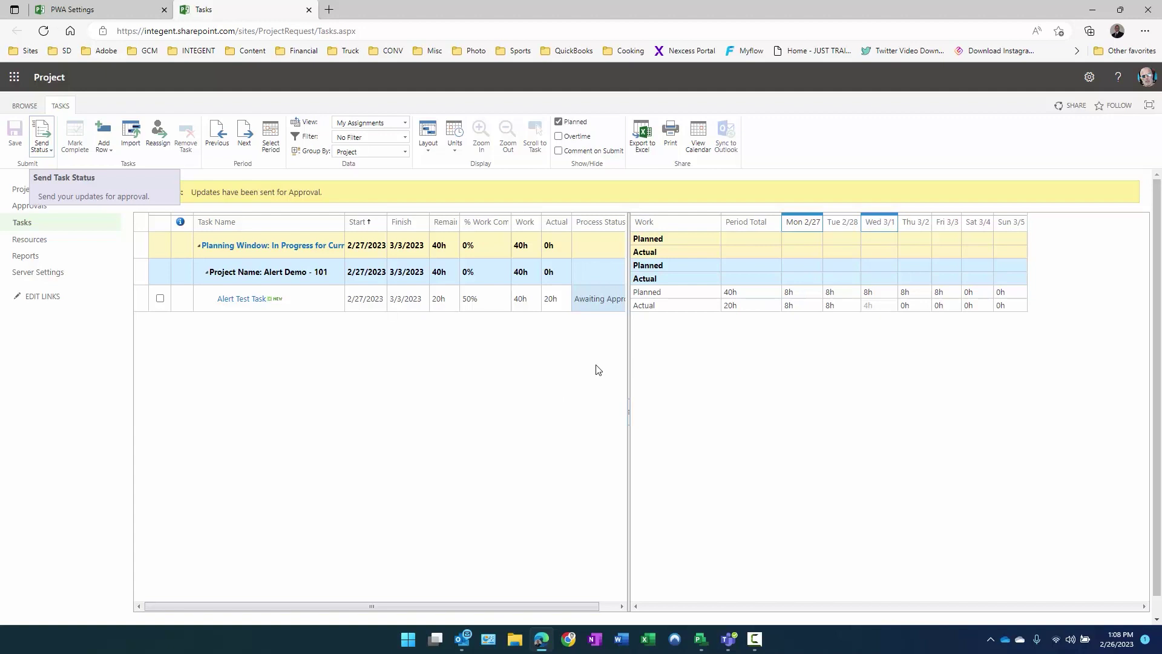
pyautogui.moveTo(629, 345)
pyautogui.mouseDown()
pyautogui.moveTo(669, 347)
pyautogui.moveTo(647, 348)
pyautogui.mouseUp()
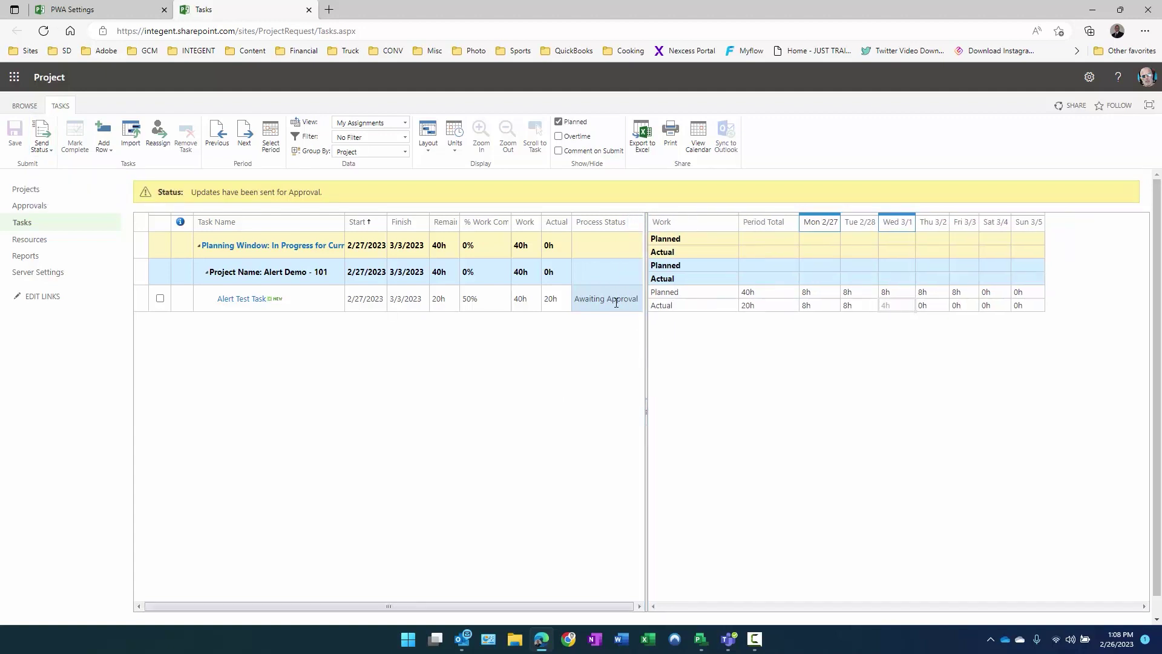
pyautogui.moveTo(466, 645)
# - Open the 'You have a task update' alert email and highlight the assignee and 20h remaining work
pyautogui.click(465, 641)
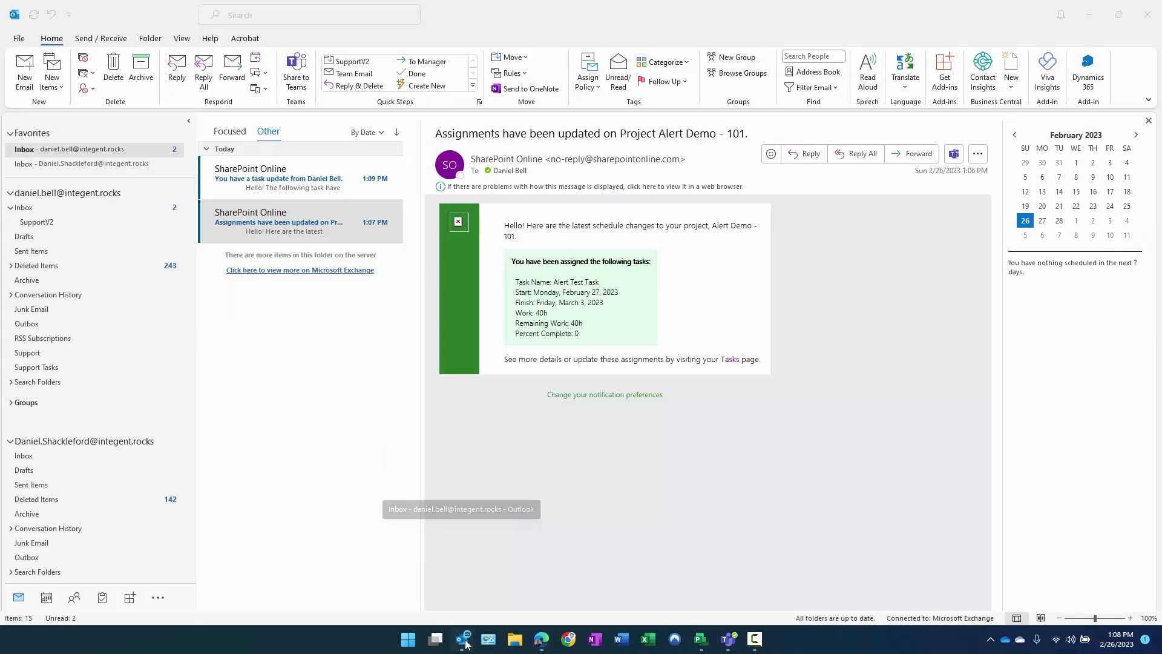
pyautogui.click(284, 179)
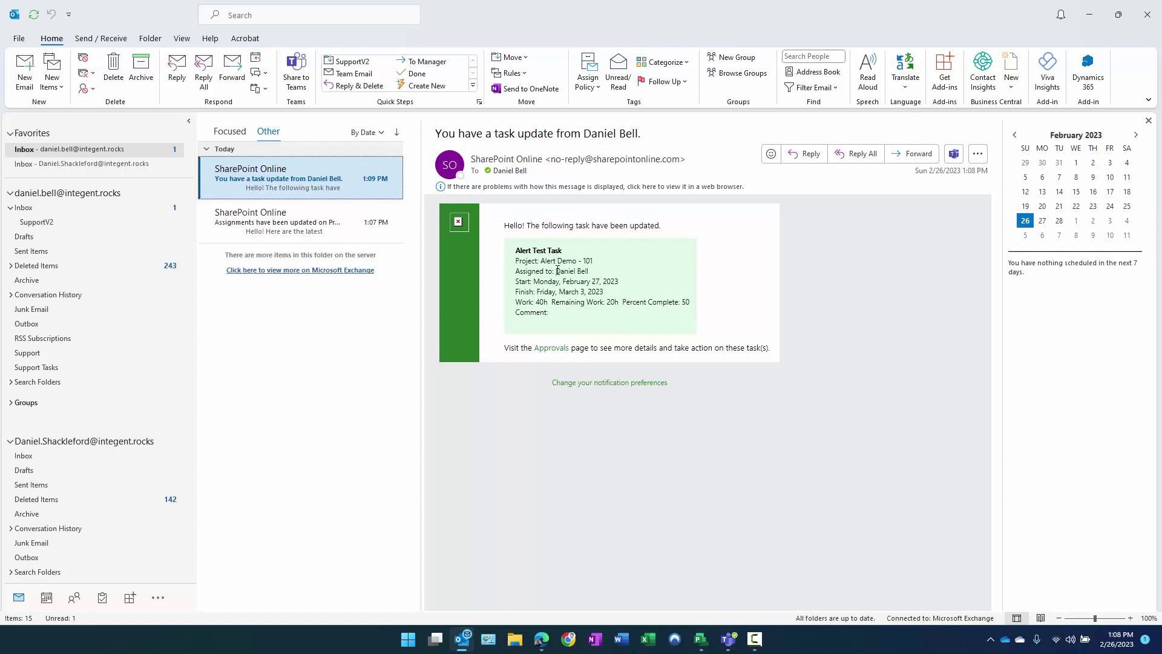
pyautogui.moveTo(557, 271); pyautogui.dragTo(594, 270)
pyautogui.click(570, 300)
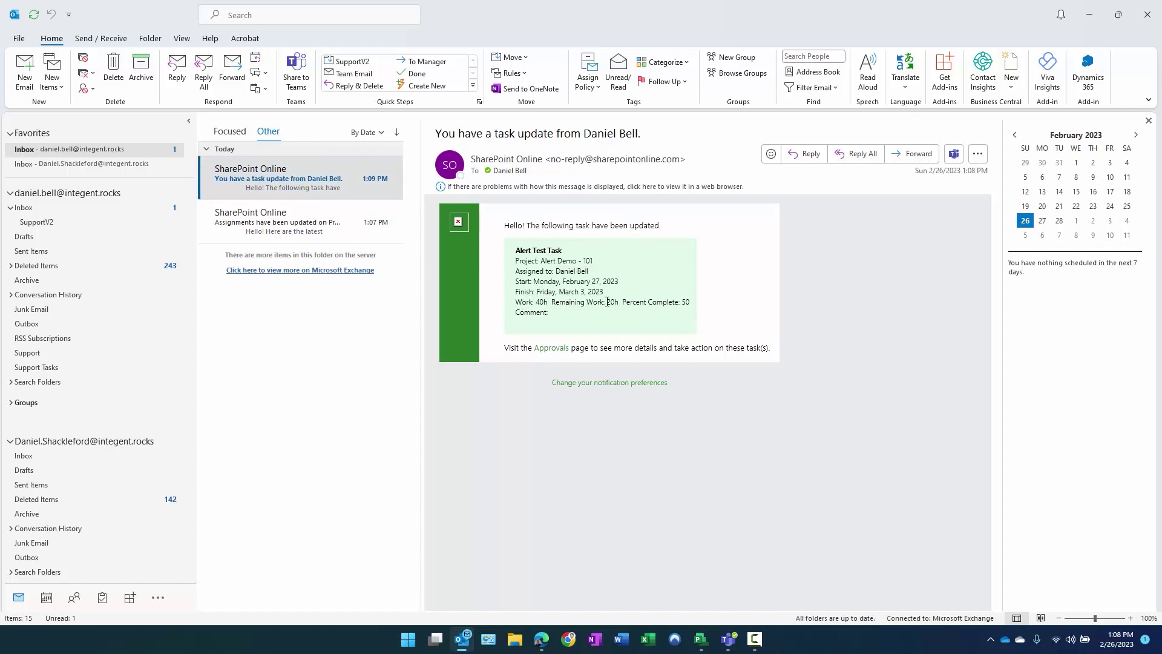
pyautogui.moveTo(608, 302); pyautogui.dragTo(691, 302)
pyautogui.click(628, 326)
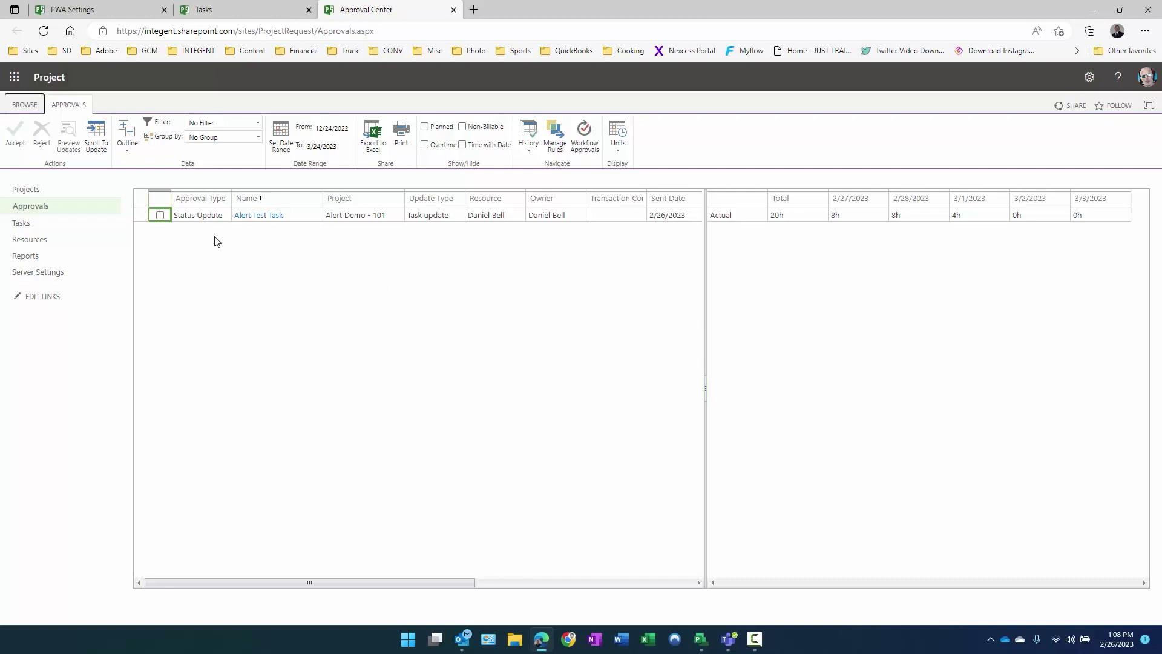
# - Group the pending approvals by Project and expand the Alert Demo - 101 group
pyautogui.click(258, 137)
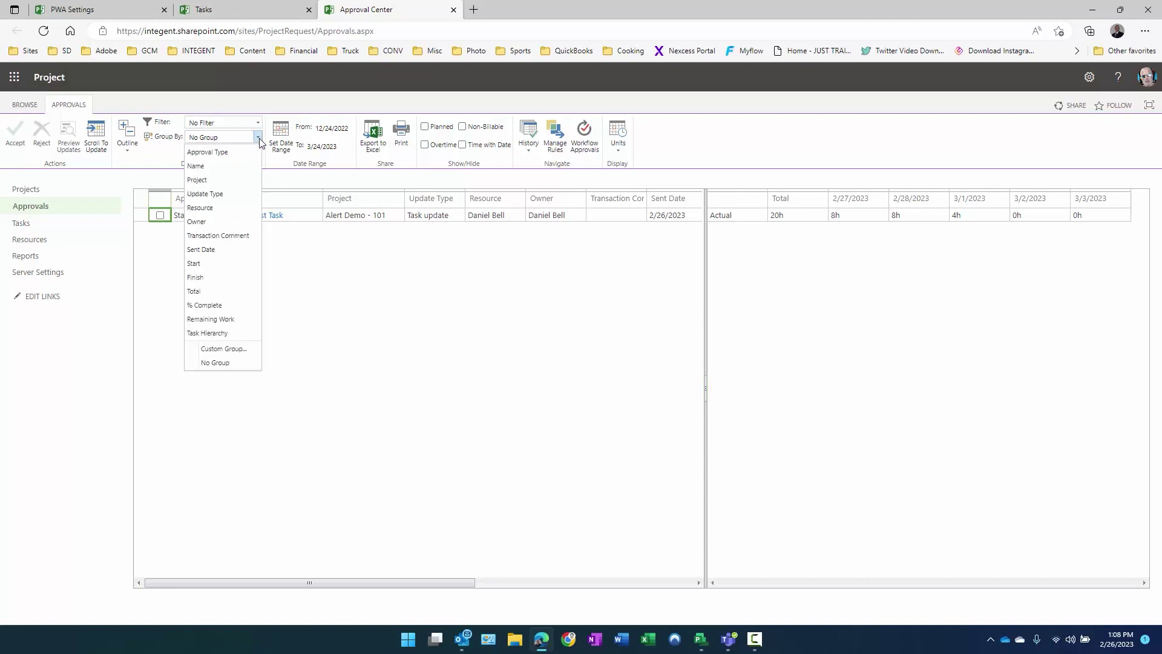
pyautogui.click(221, 179)
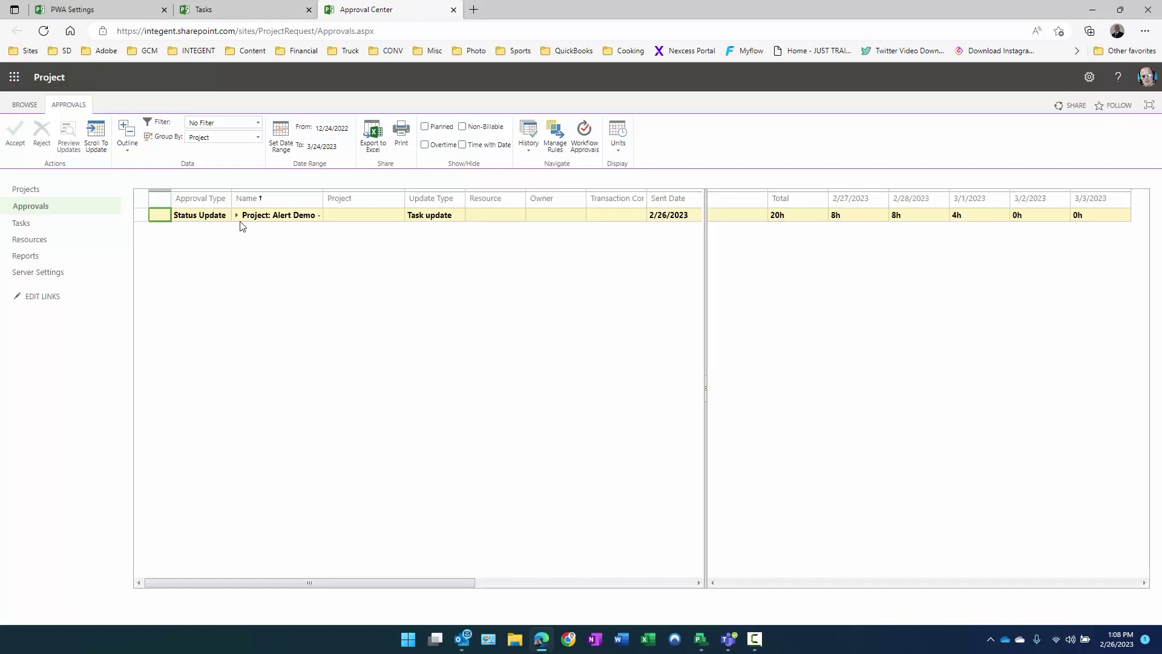
pyautogui.click(237, 216)
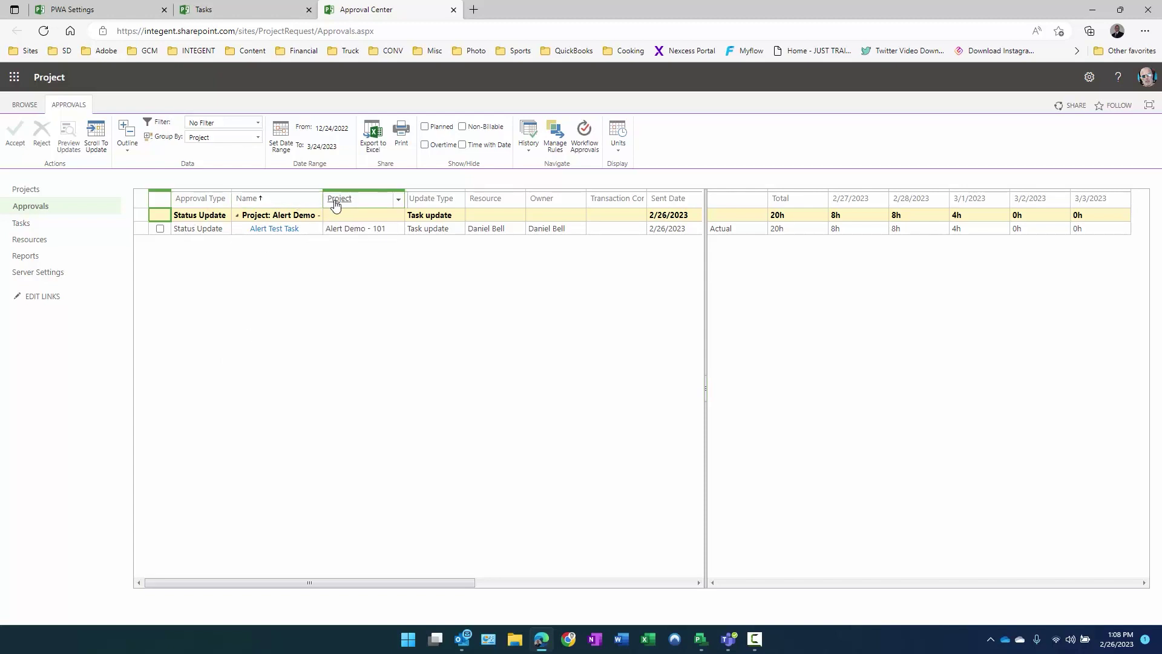
# - Widen the Name column and grid pane, then review the 50% complete and daily actual hours
pyautogui.moveTo(323, 204); pyautogui.dragTo(362, 203)
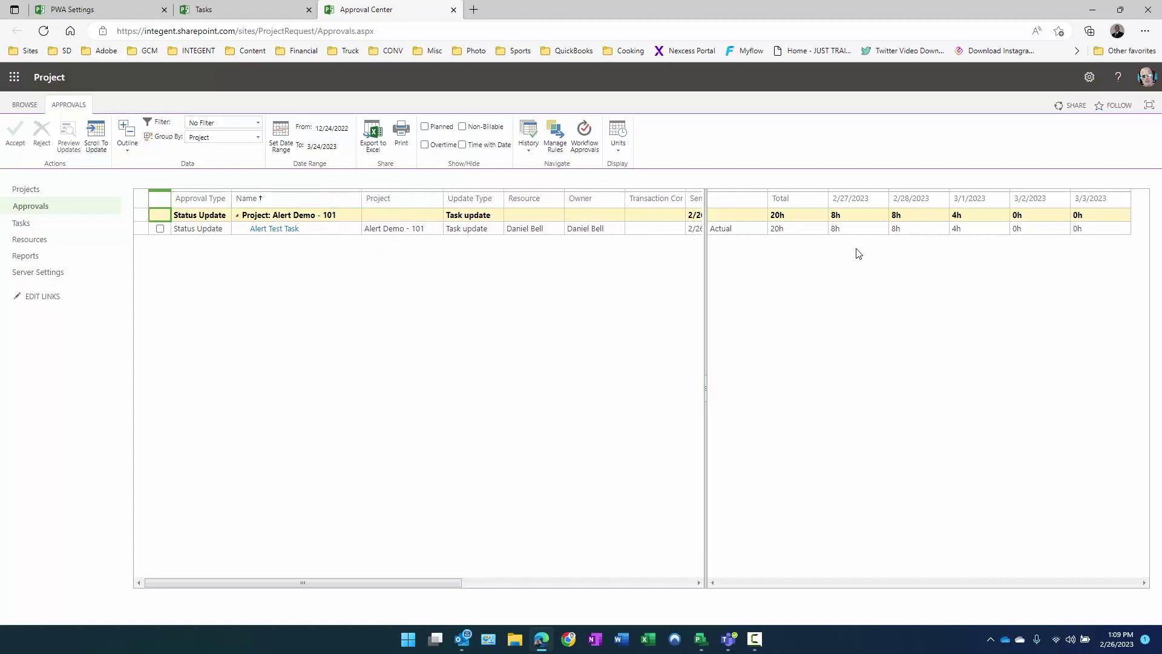
pyautogui.moveTo(706, 339); pyautogui.dragTo(760, 348)
pyautogui.click(738, 583)
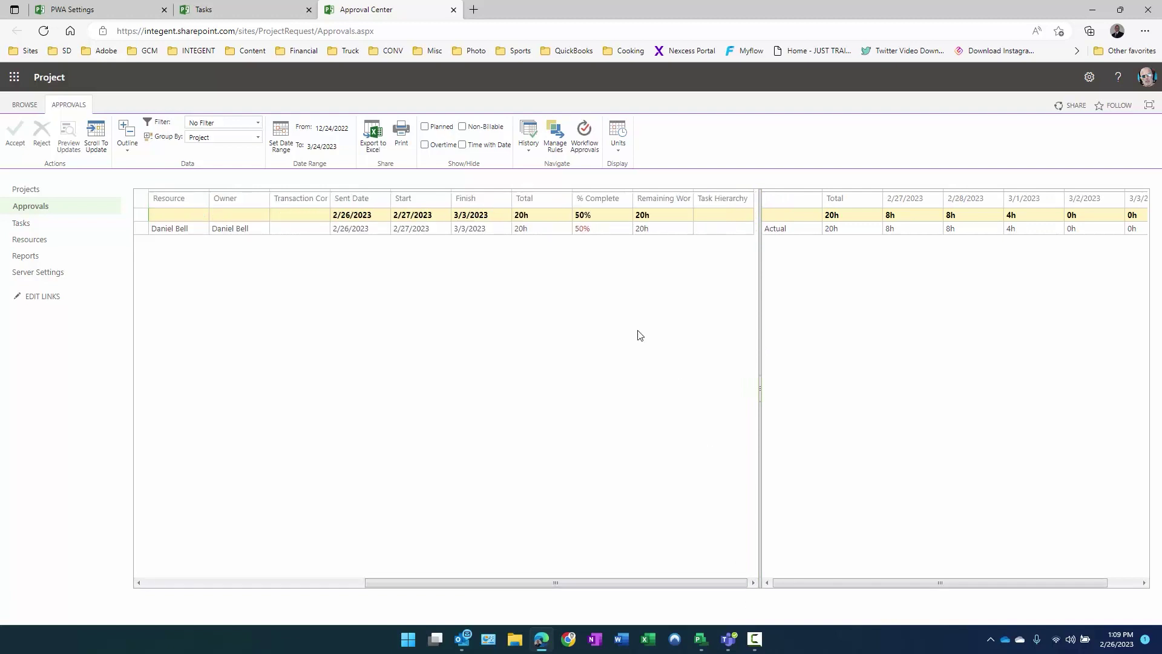
pyautogui.click(597, 228)
pyautogui.moveTo(840, 228); pyautogui.dragTo(933, 232)
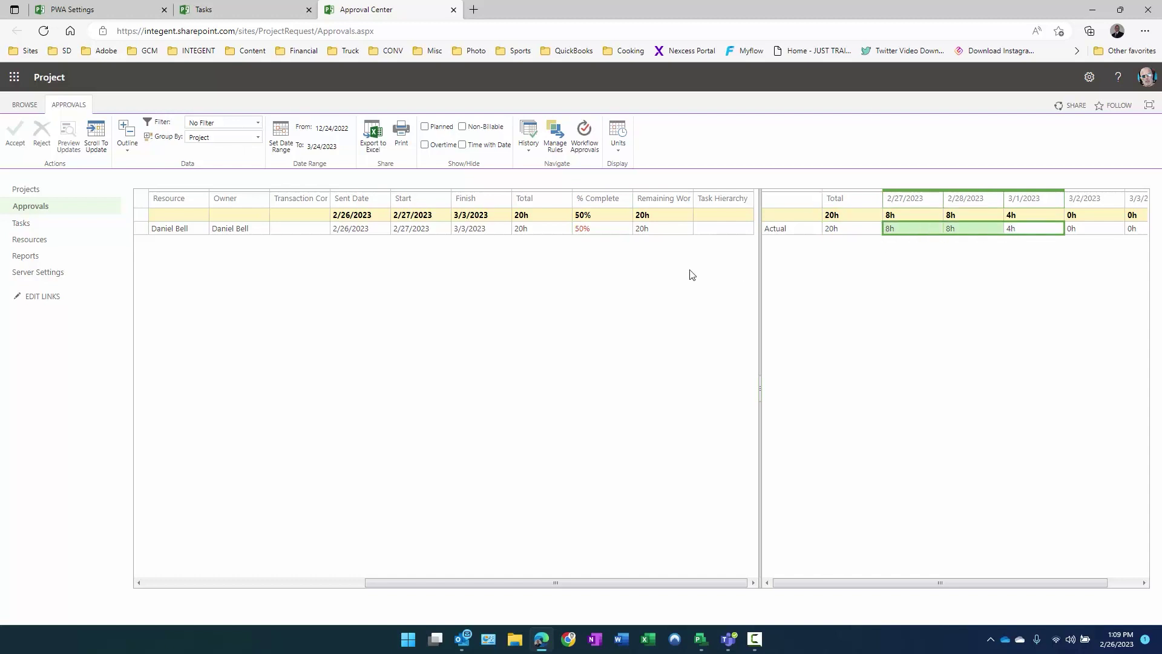
pyautogui.click(598, 231)
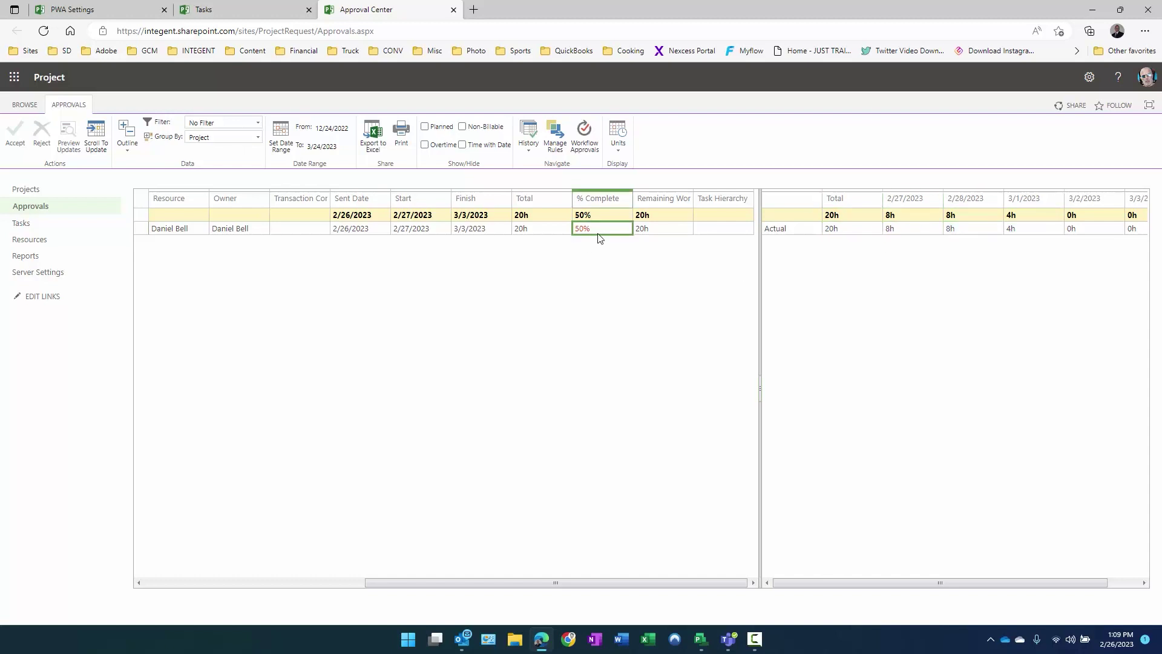
pyautogui.click(286, 583)
# - Close the Alert Demo - 101 project in Project Professional and check it in
pyautogui.click(701, 638)
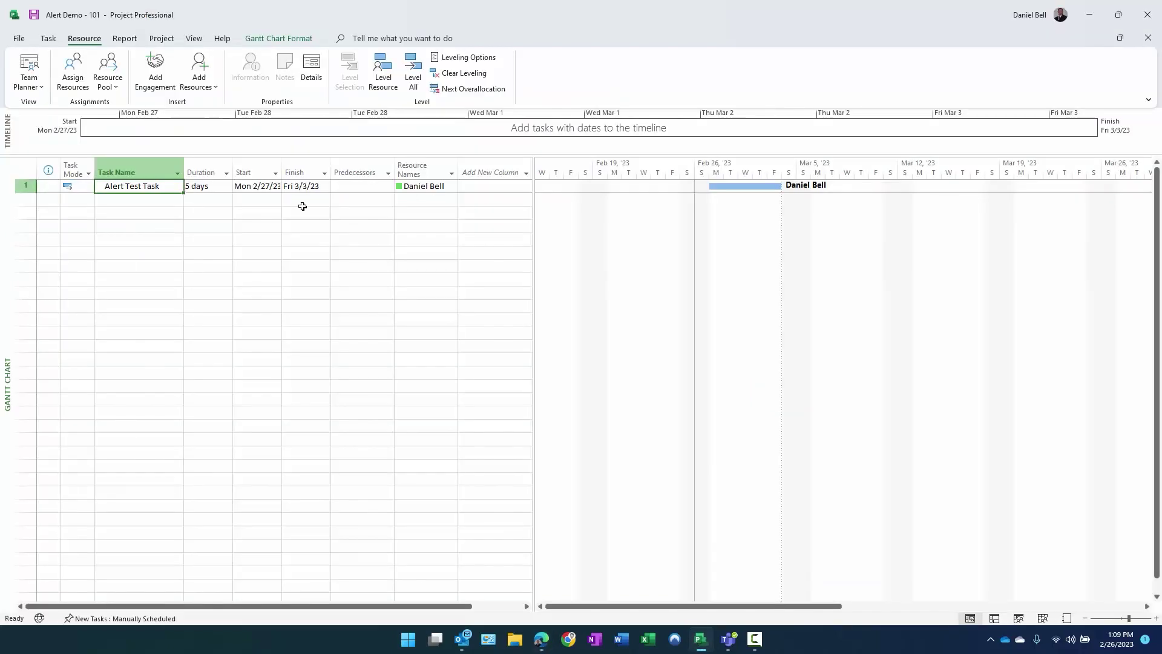
pyautogui.click(18, 38)
pyautogui.click(38, 289)
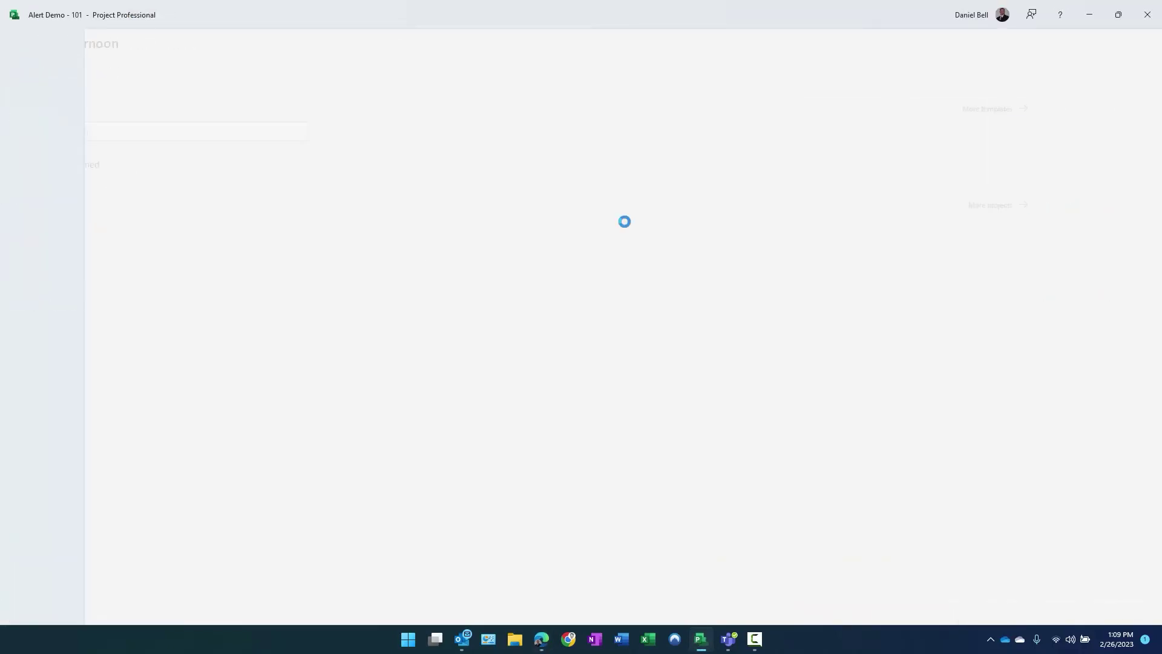
pyautogui.click(532, 355)
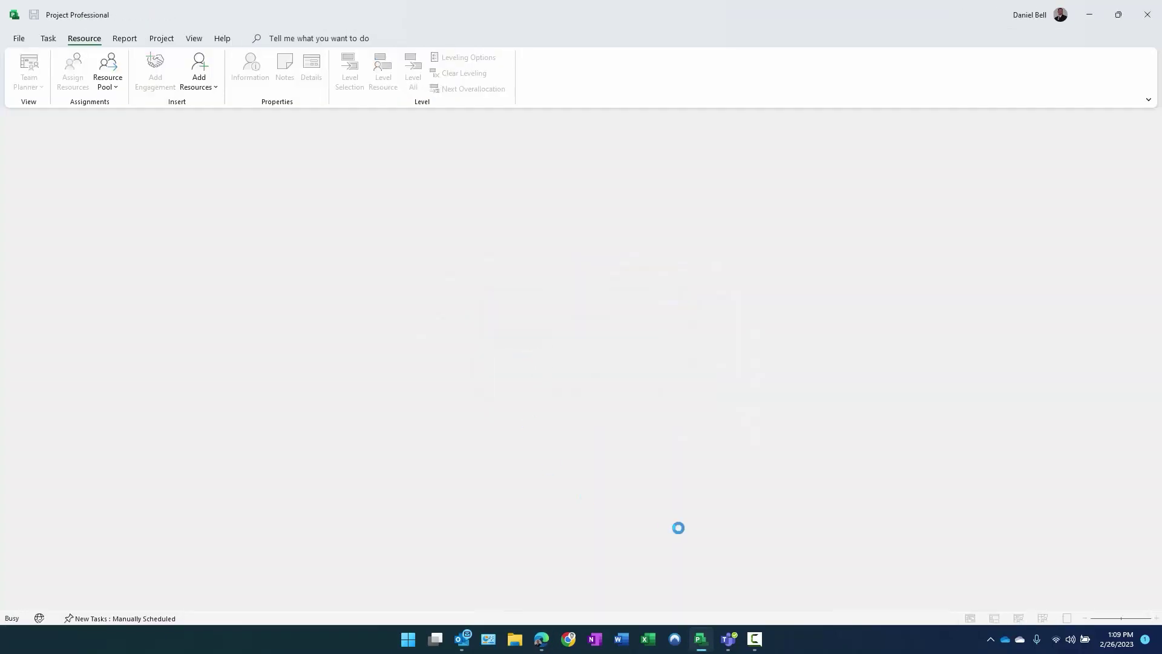
pyautogui.click(541, 638)
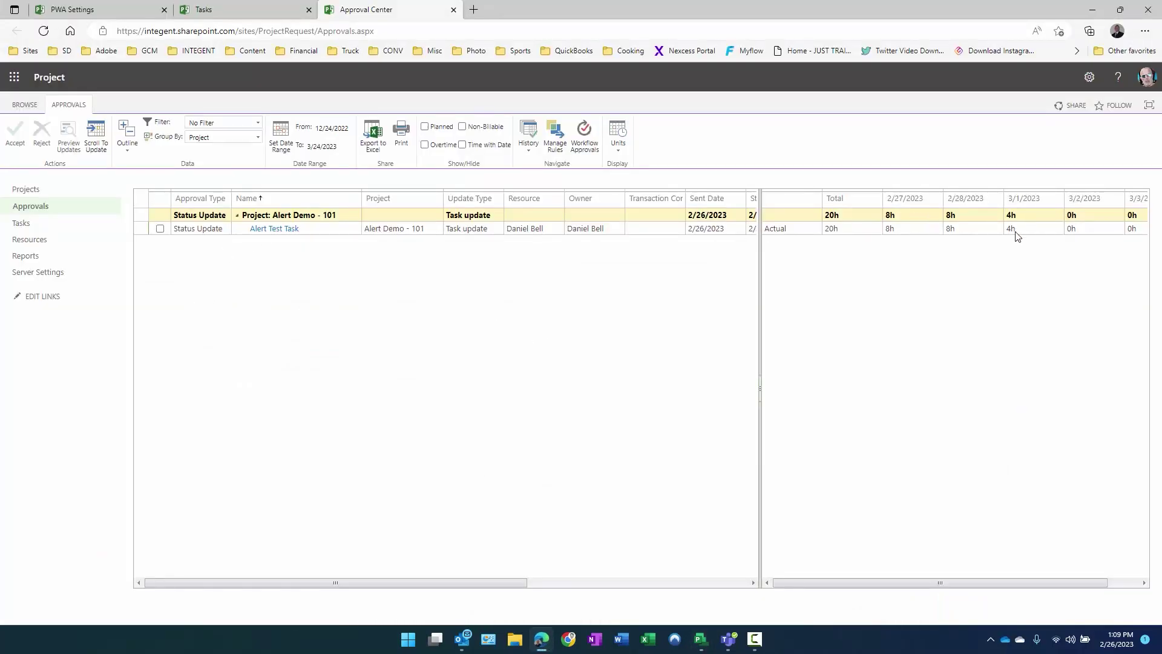
# - Accept the Alert Test Task status update and confirm the approval
pyautogui.click(160, 228)
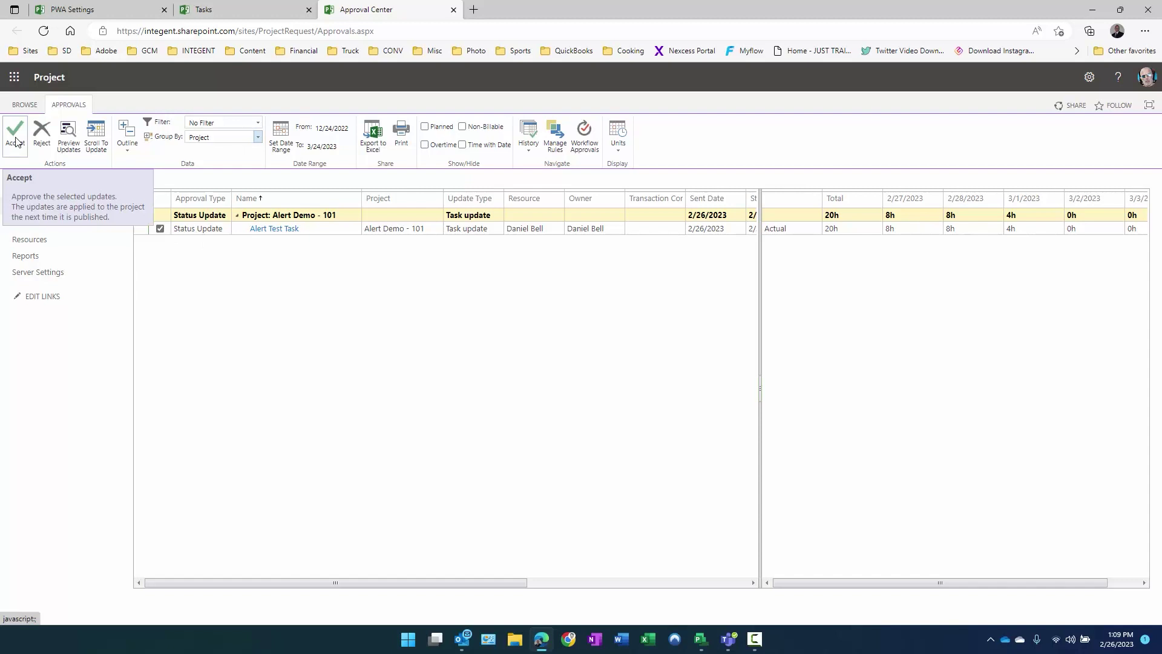
pyautogui.click(16, 139)
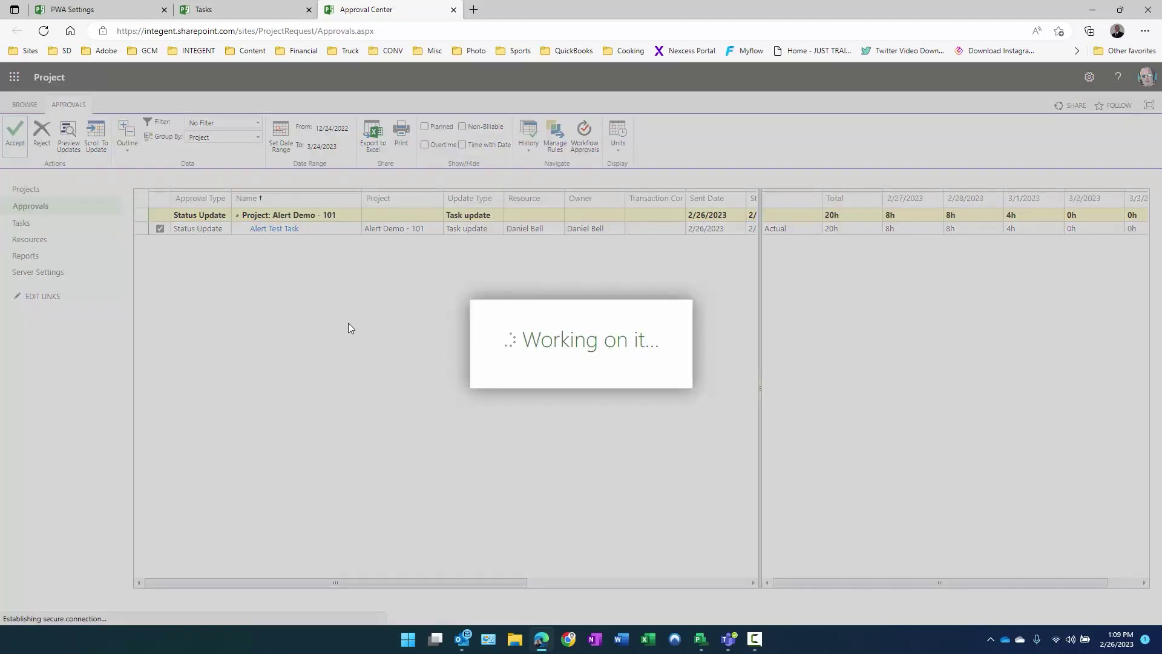
pyautogui.click(683, 389)
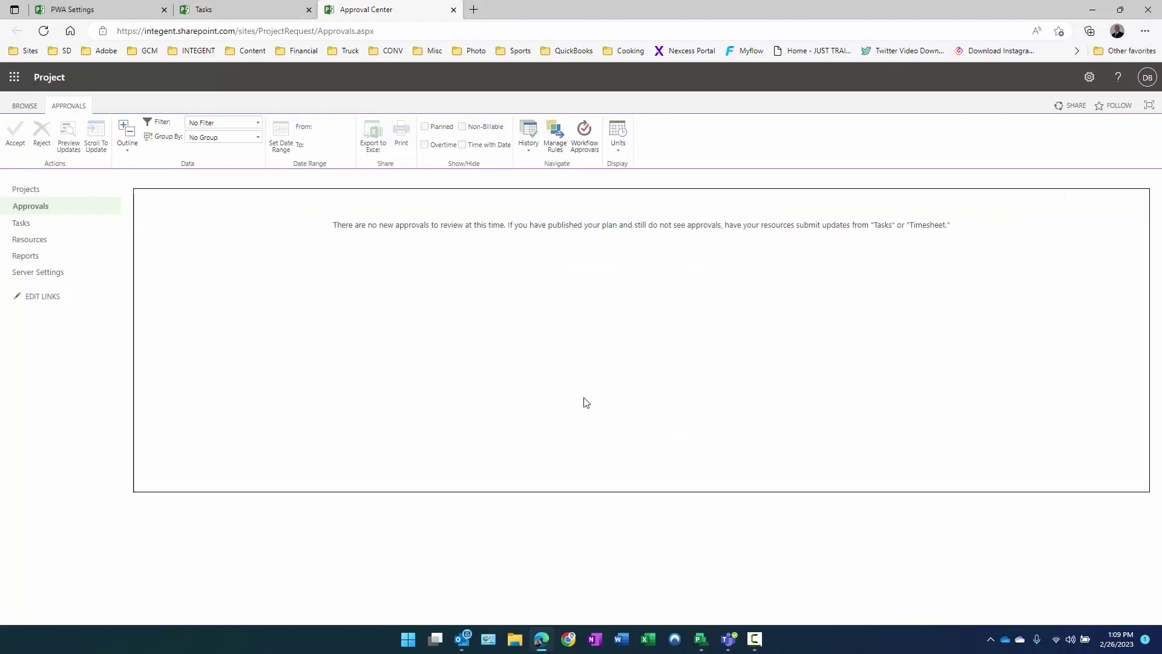
pyautogui.click(701, 641)
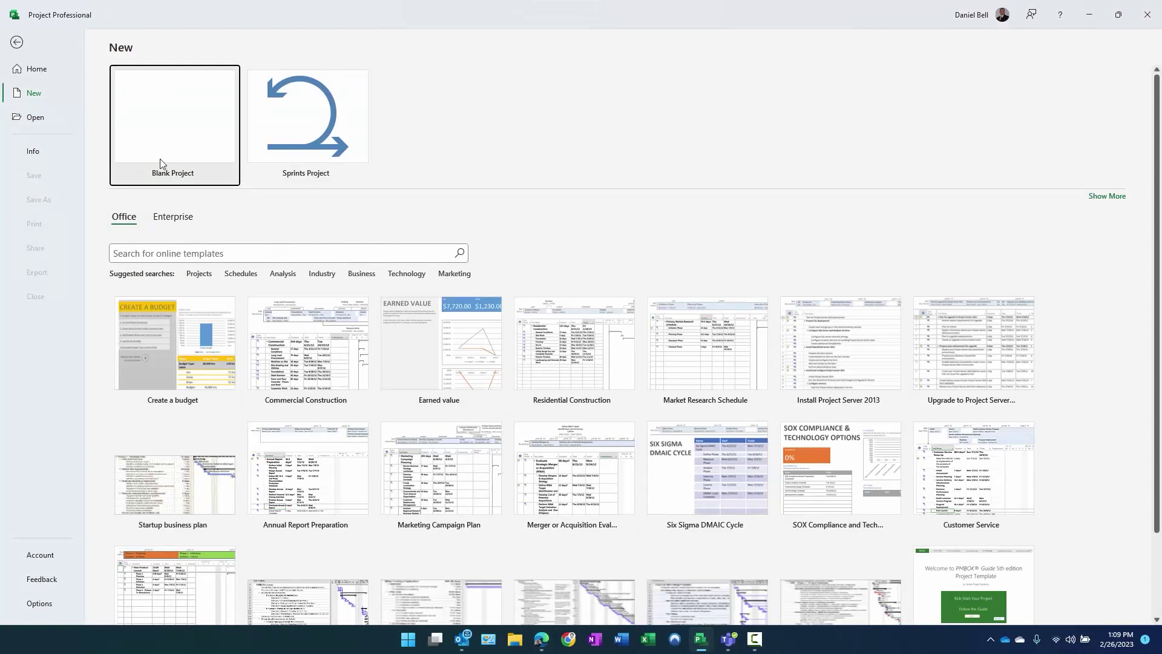
# - Open Alert Demo - 101 read-only from the PWA - Project Request server
pyautogui.click(43, 119)
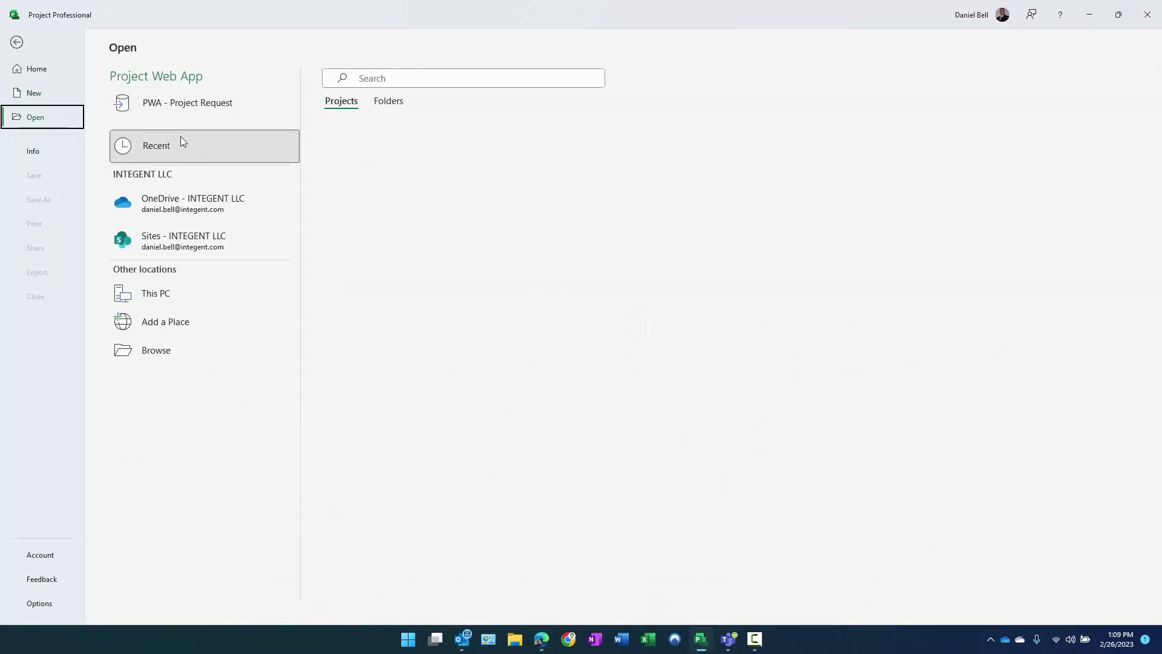
pyautogui.click(186, 115)
pyautogui.click(360, 112)
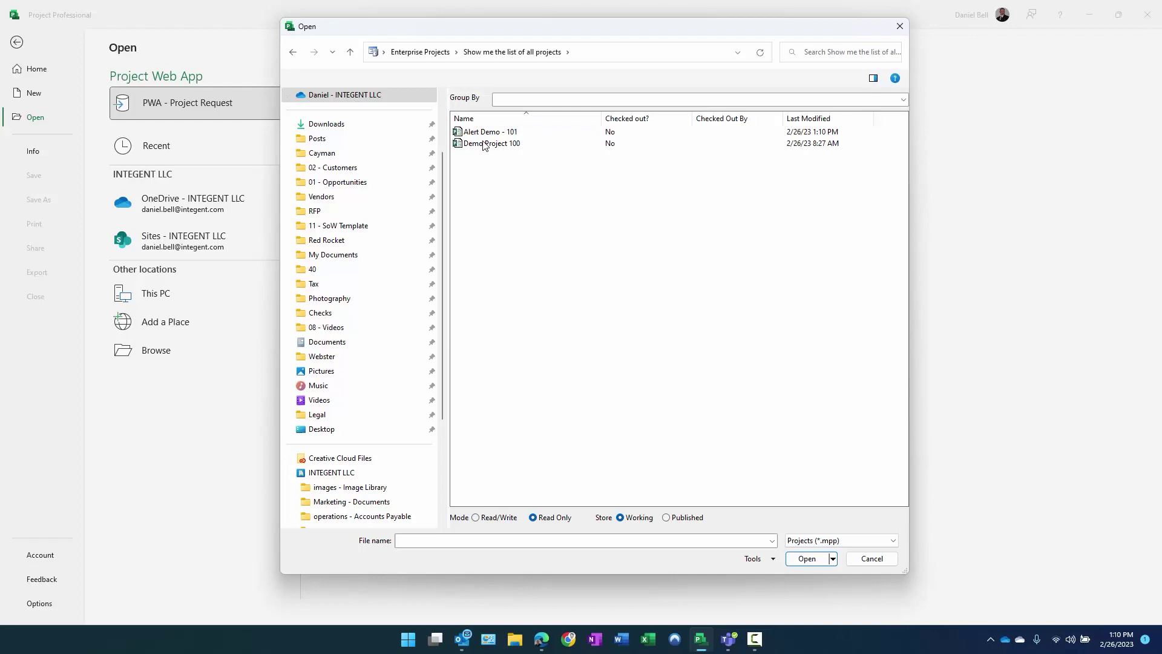
pyautogui.click(480, 134)
pyautogui.doubleClick(481, 134)
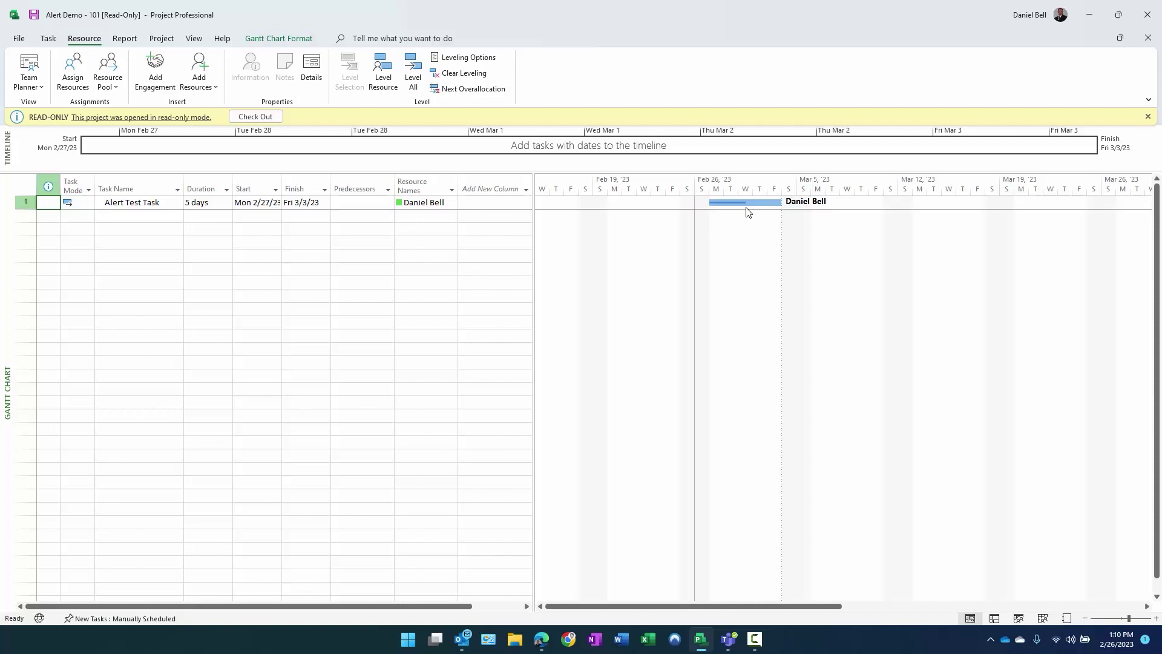
# - Add an Actual Work column to the Gantt table, showing 20 hrs for Alert Test Task
pyautogui.click(484, 189)
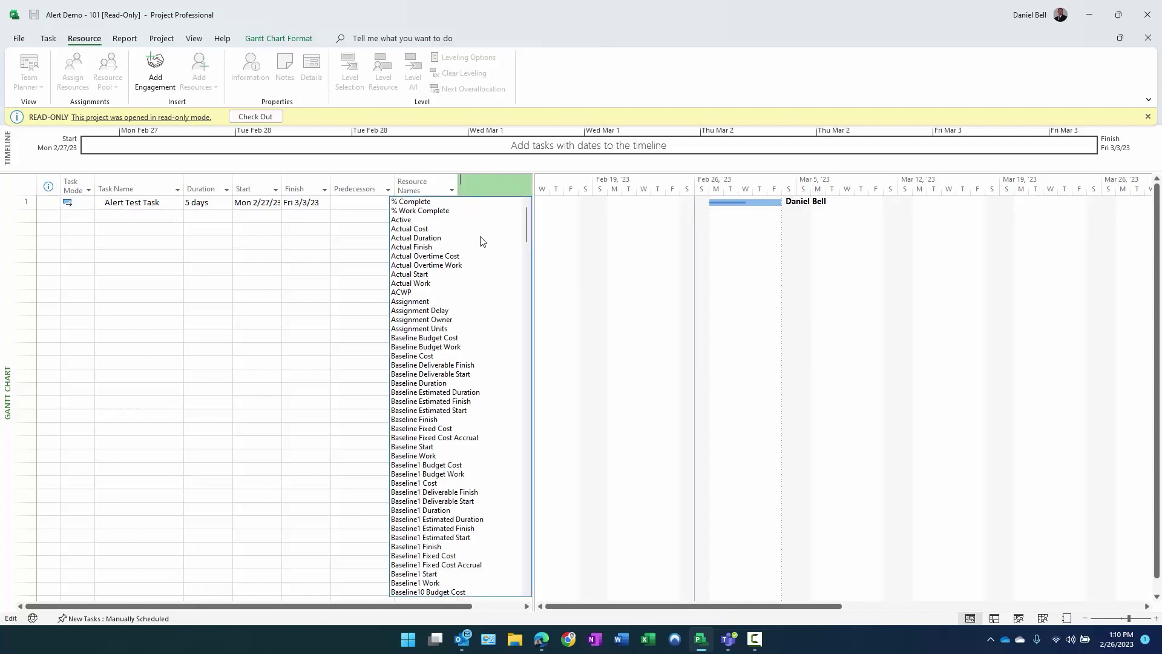
pyautogui.click(425, 283)
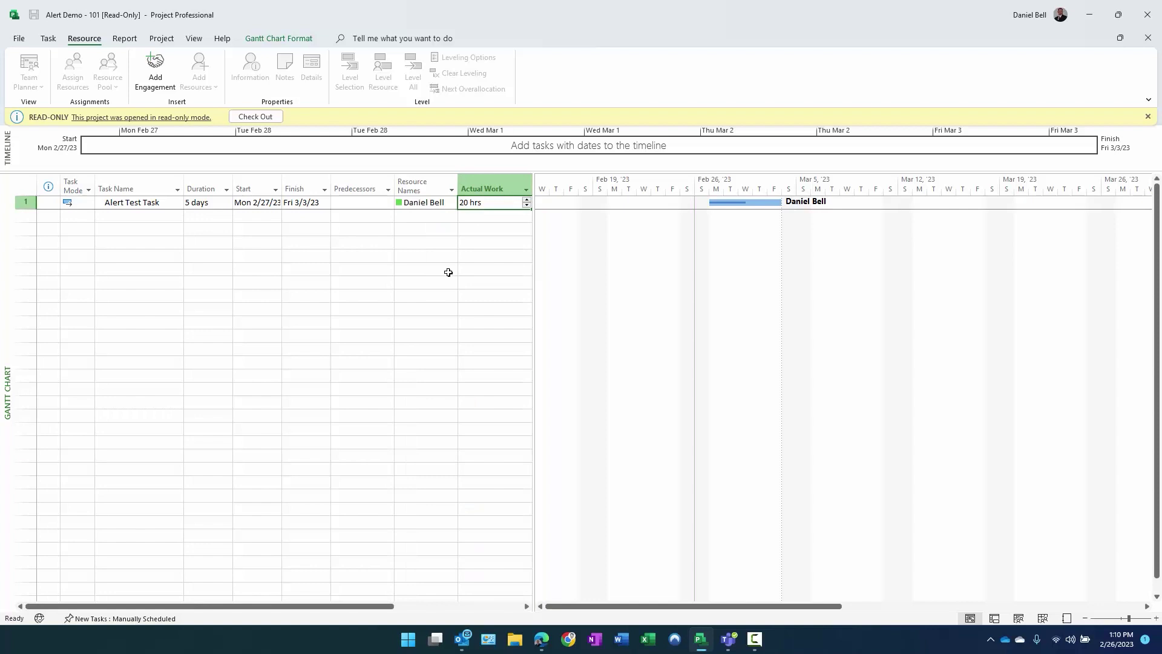